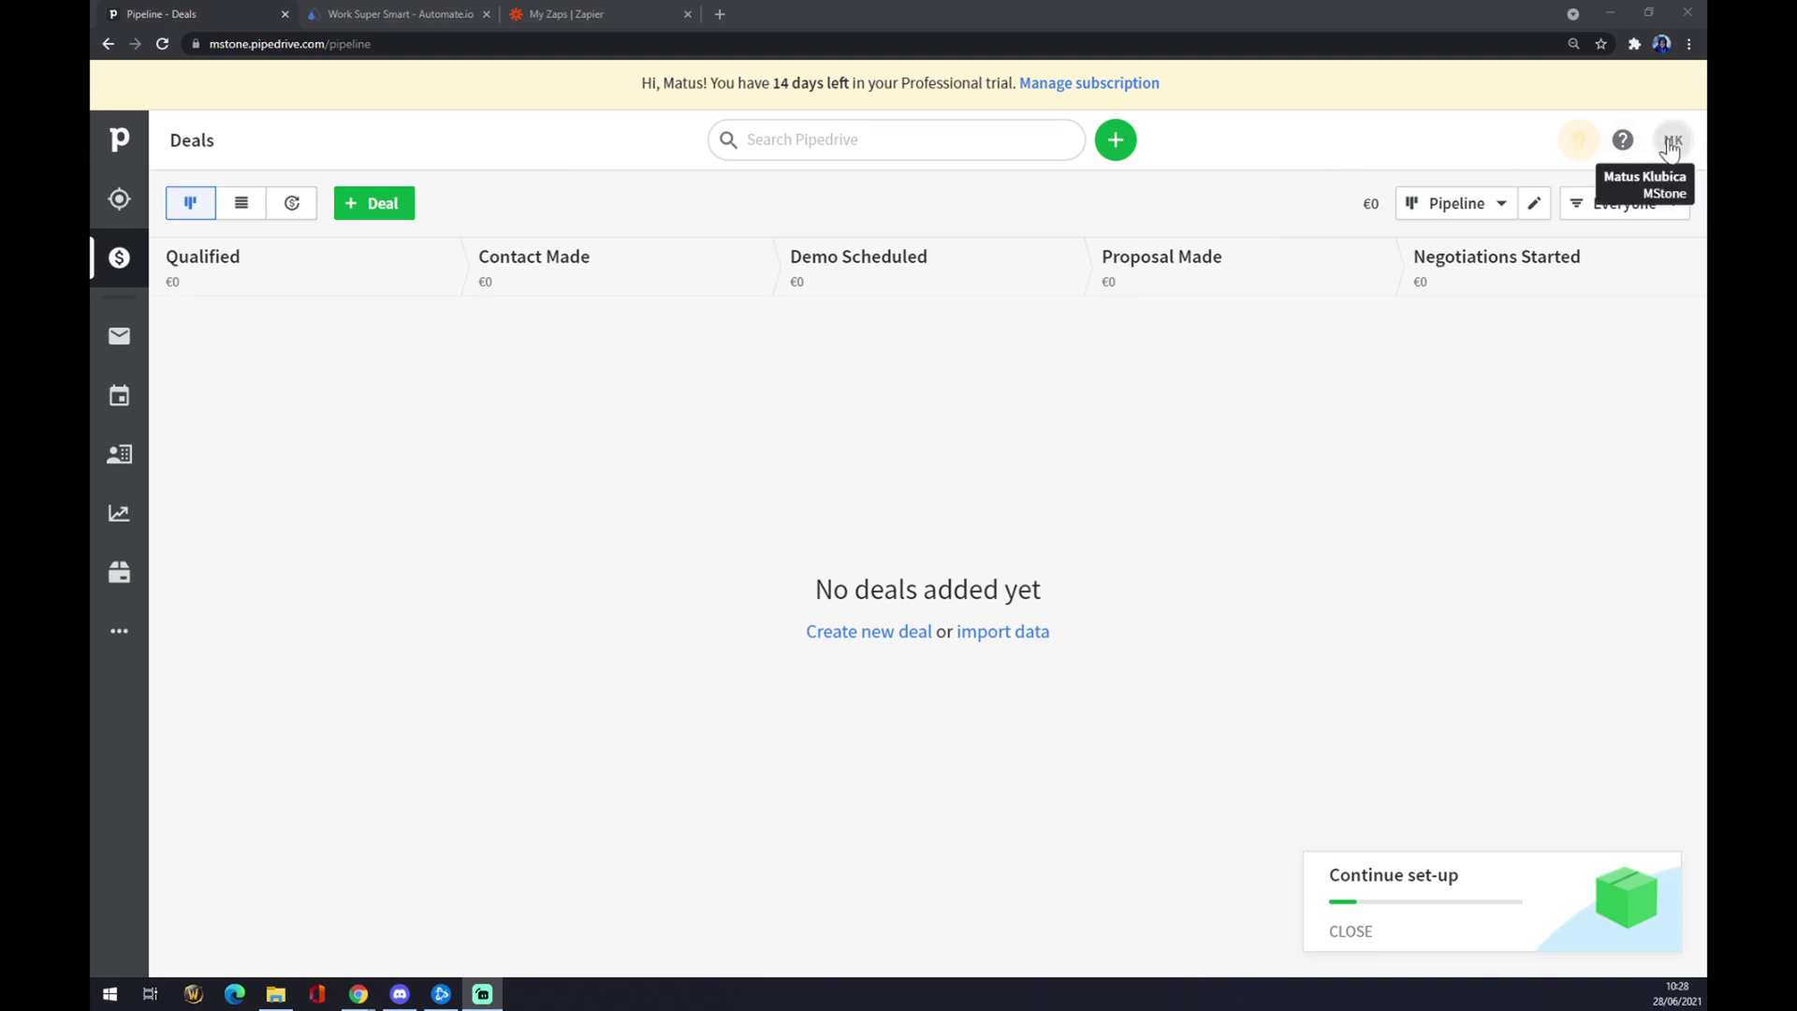
Go from the account menu's Tools and integrations to Marketplace apps, and open the Marketplace in a new tab.
click(1668, 148)
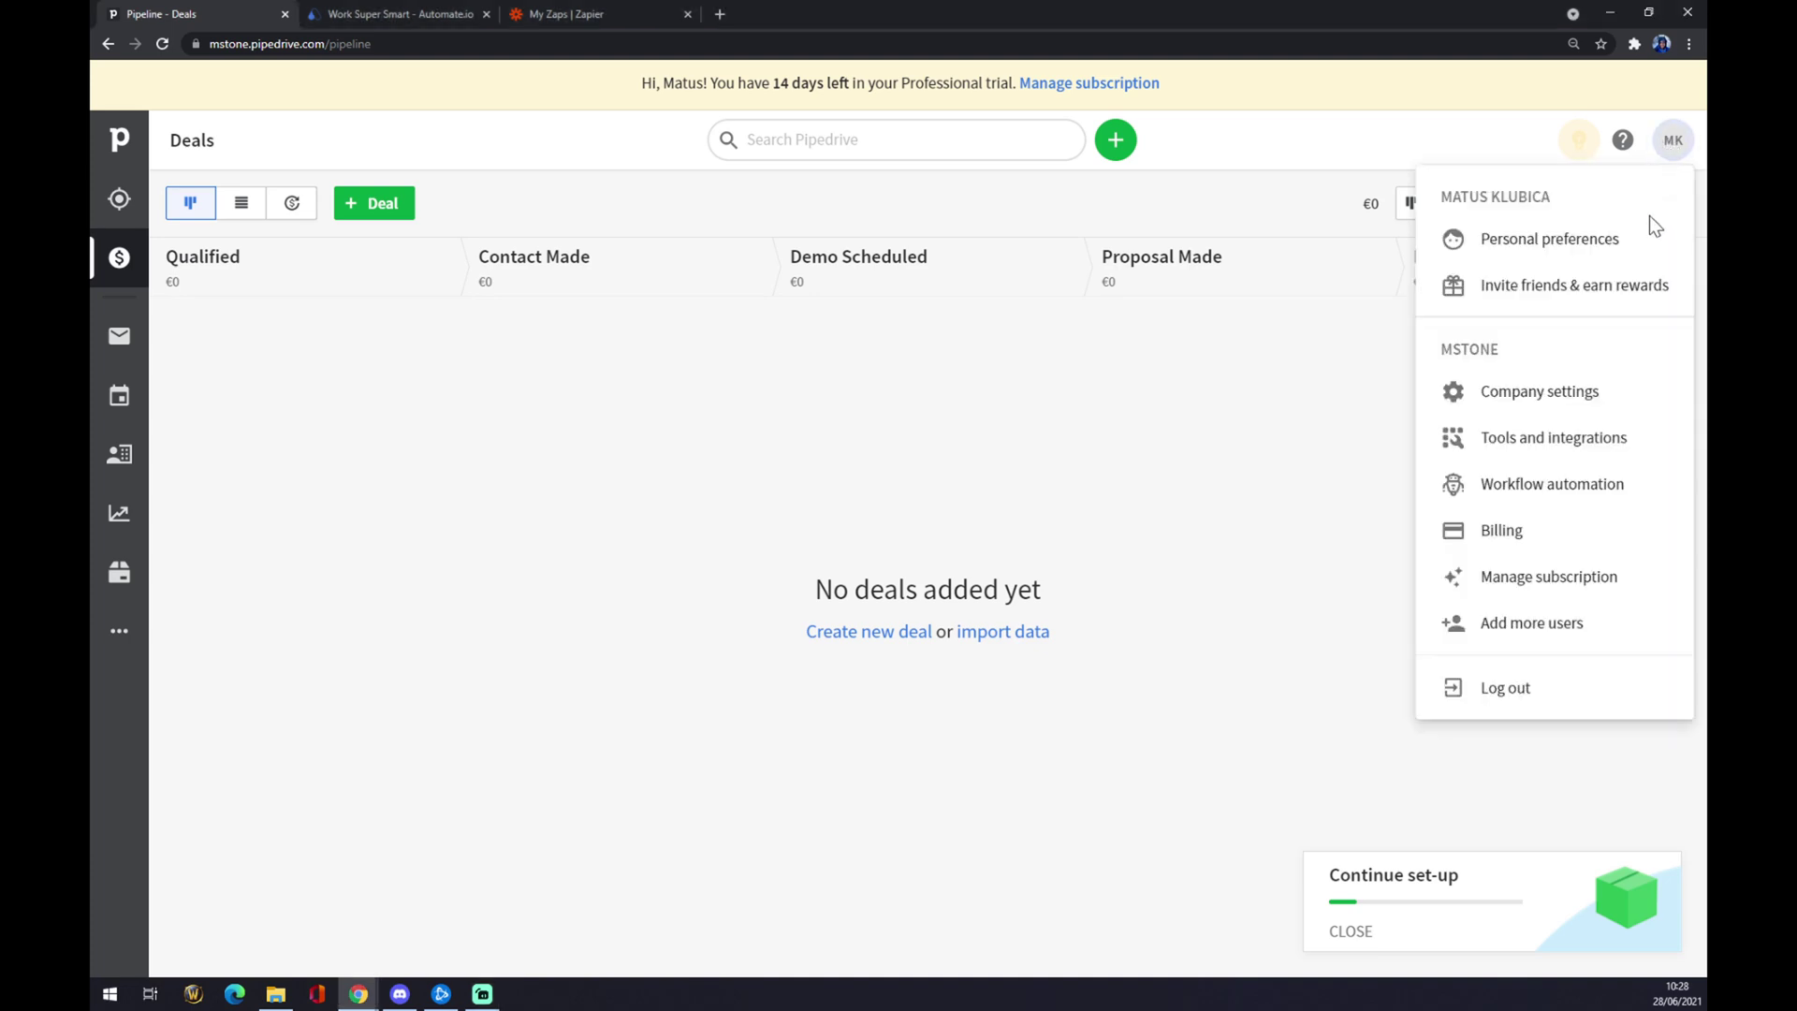
click(1570, 451)
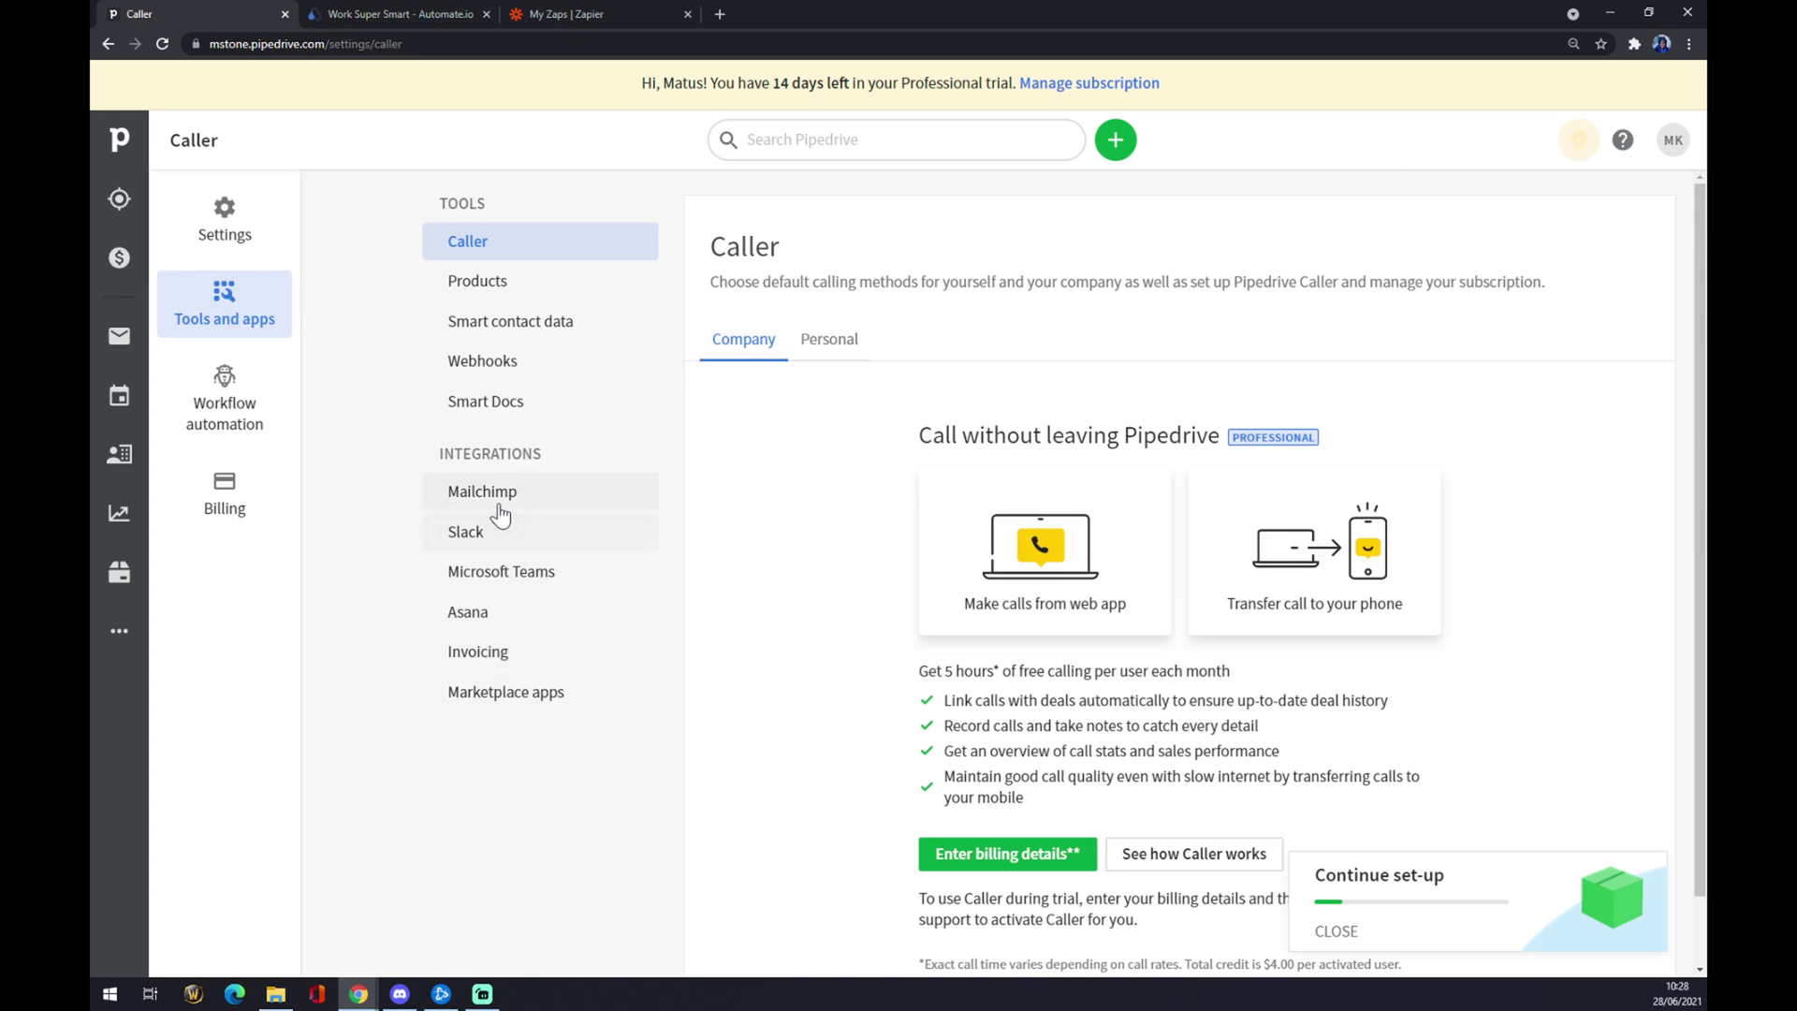
click(505, 704)
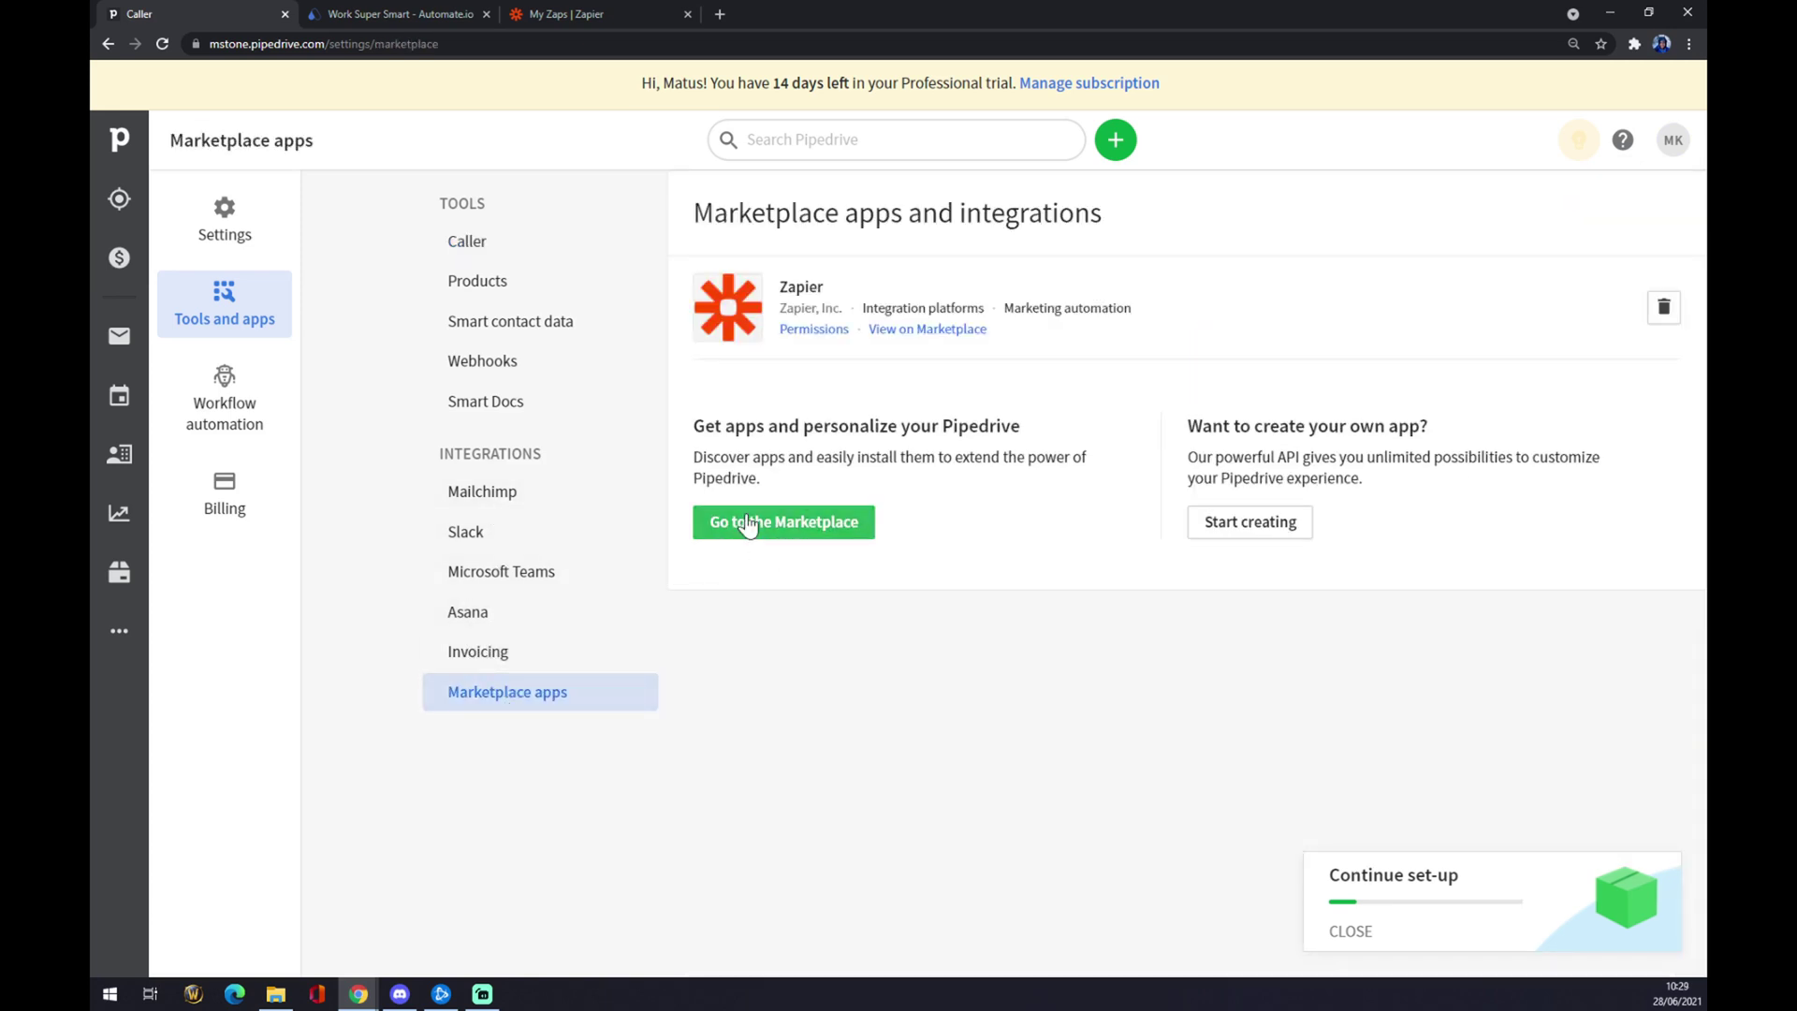
click(741, 534)
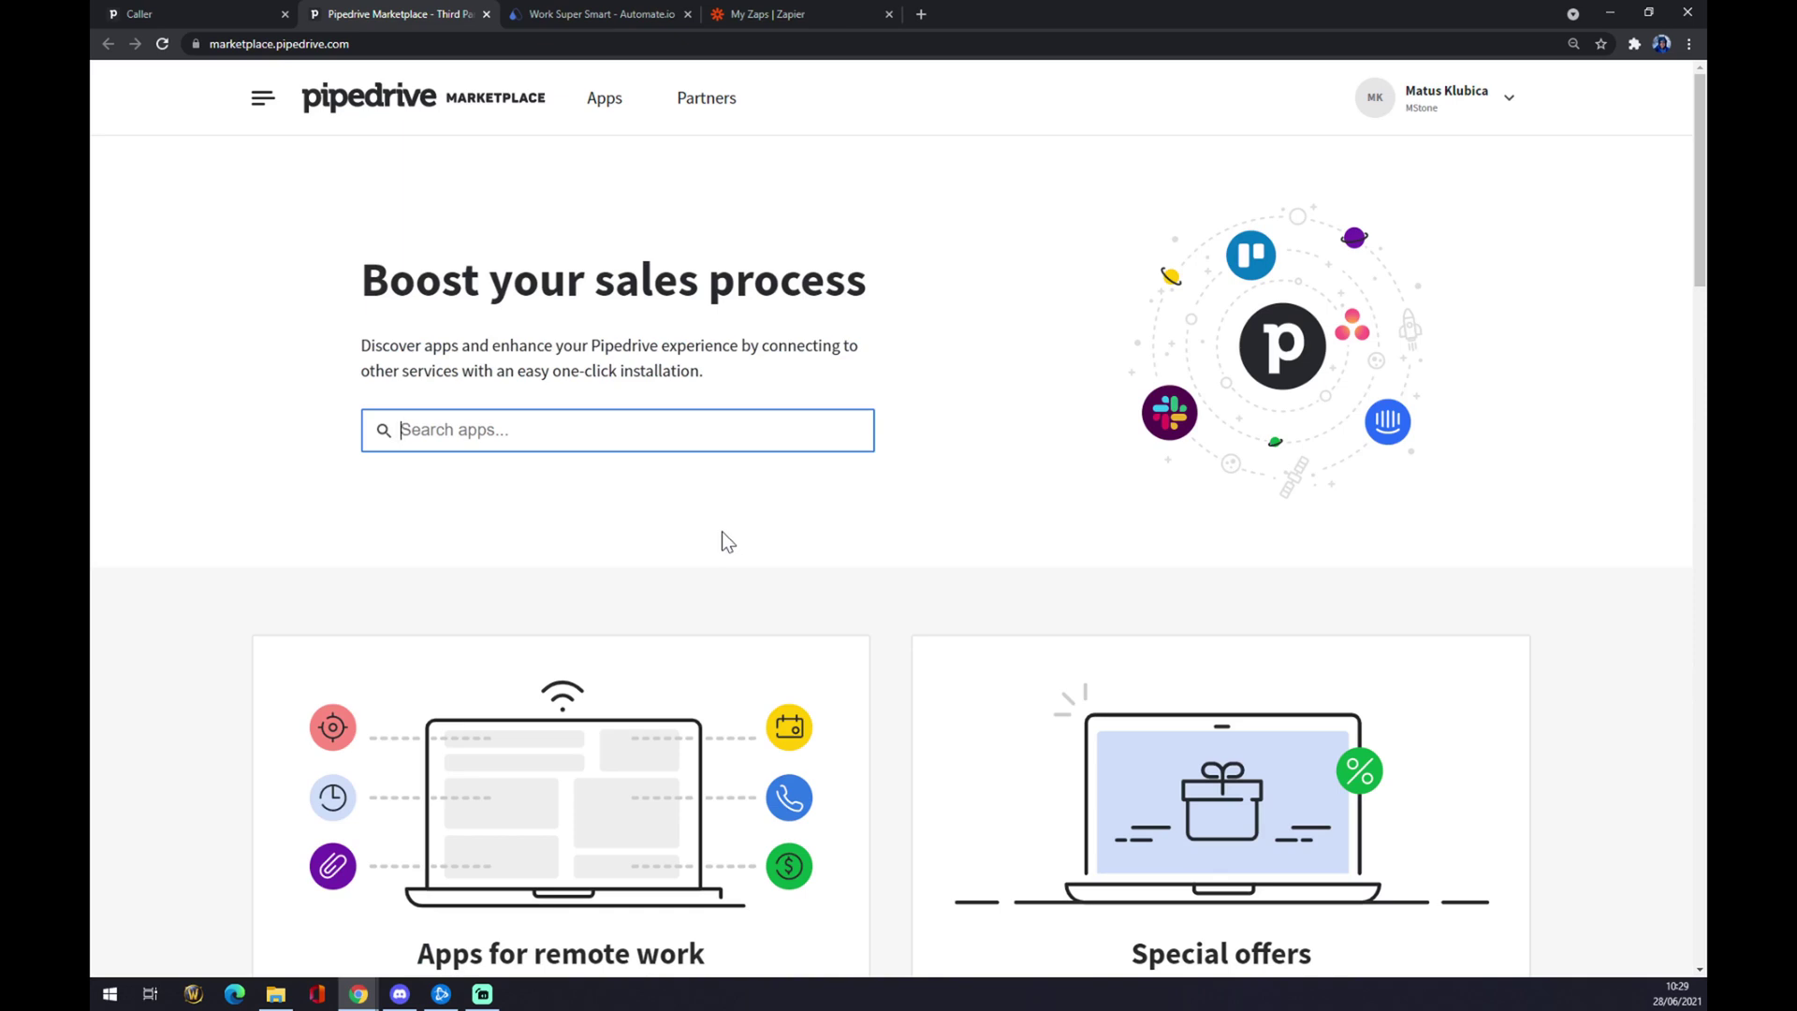
Search the Marketplace for 'outlook', view Pipedrive Outlook Sync, then close it for Automate.io.
text(outlook)
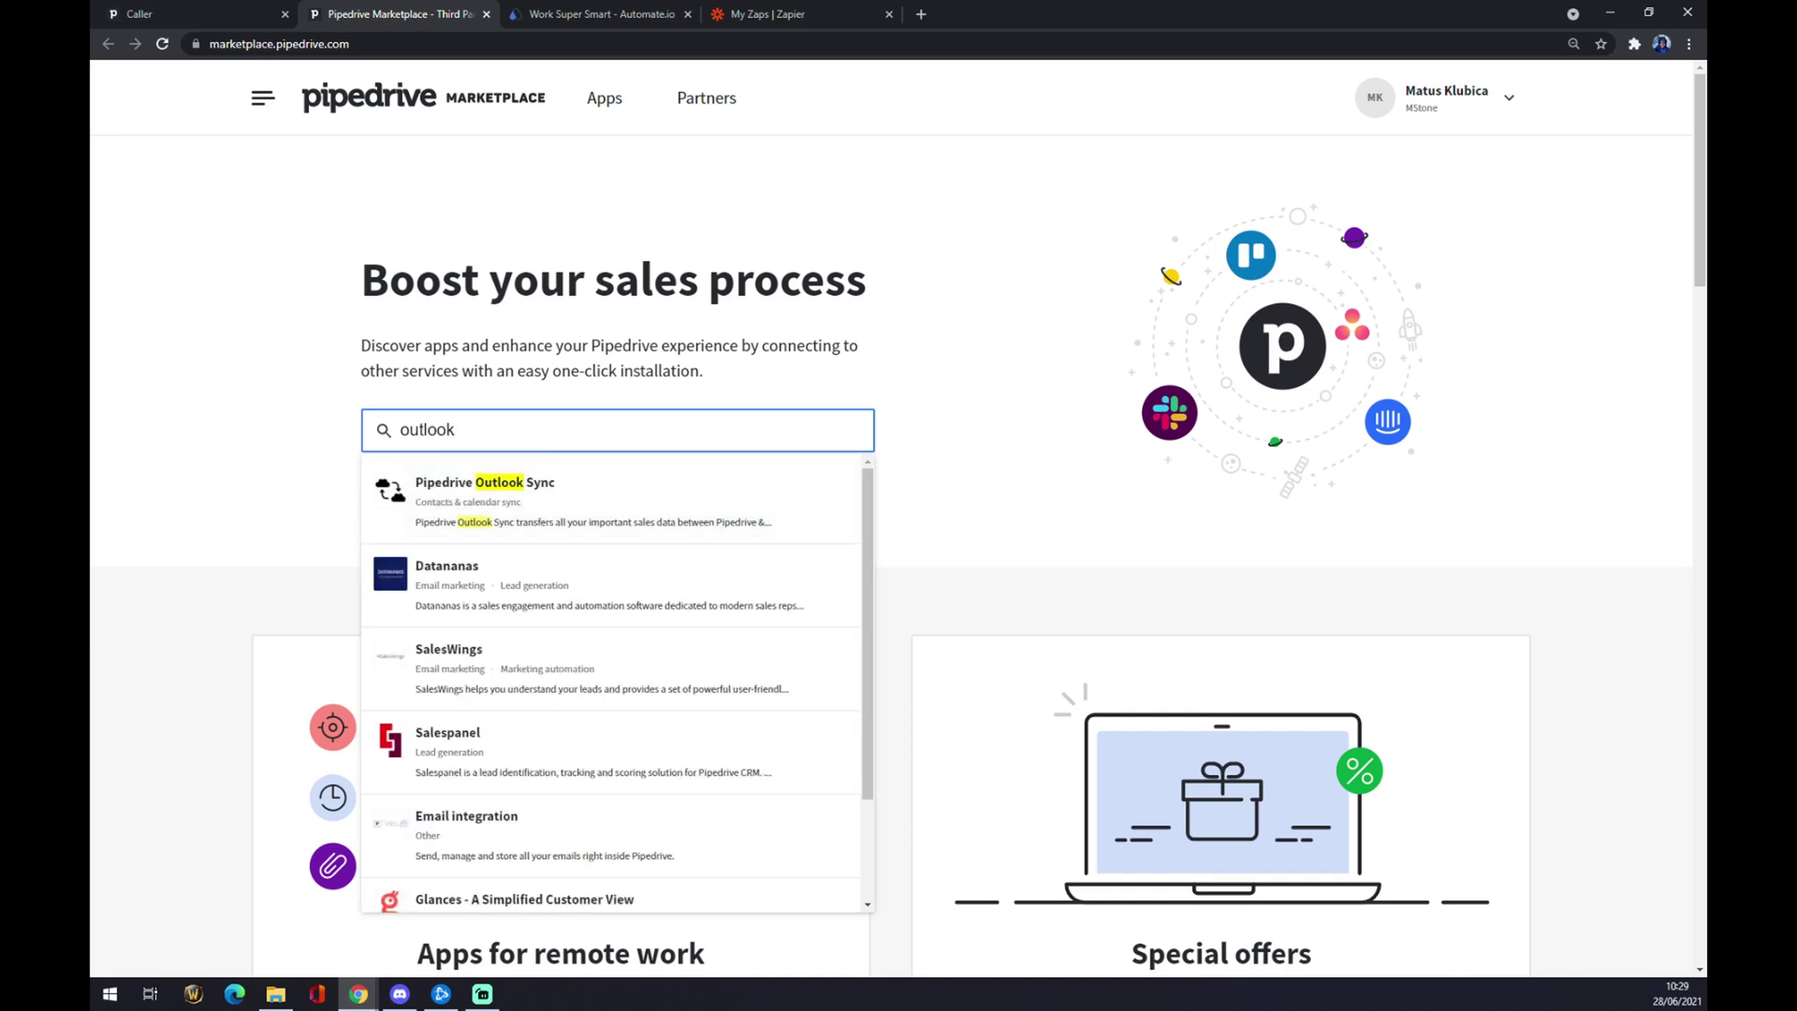
key(Return)
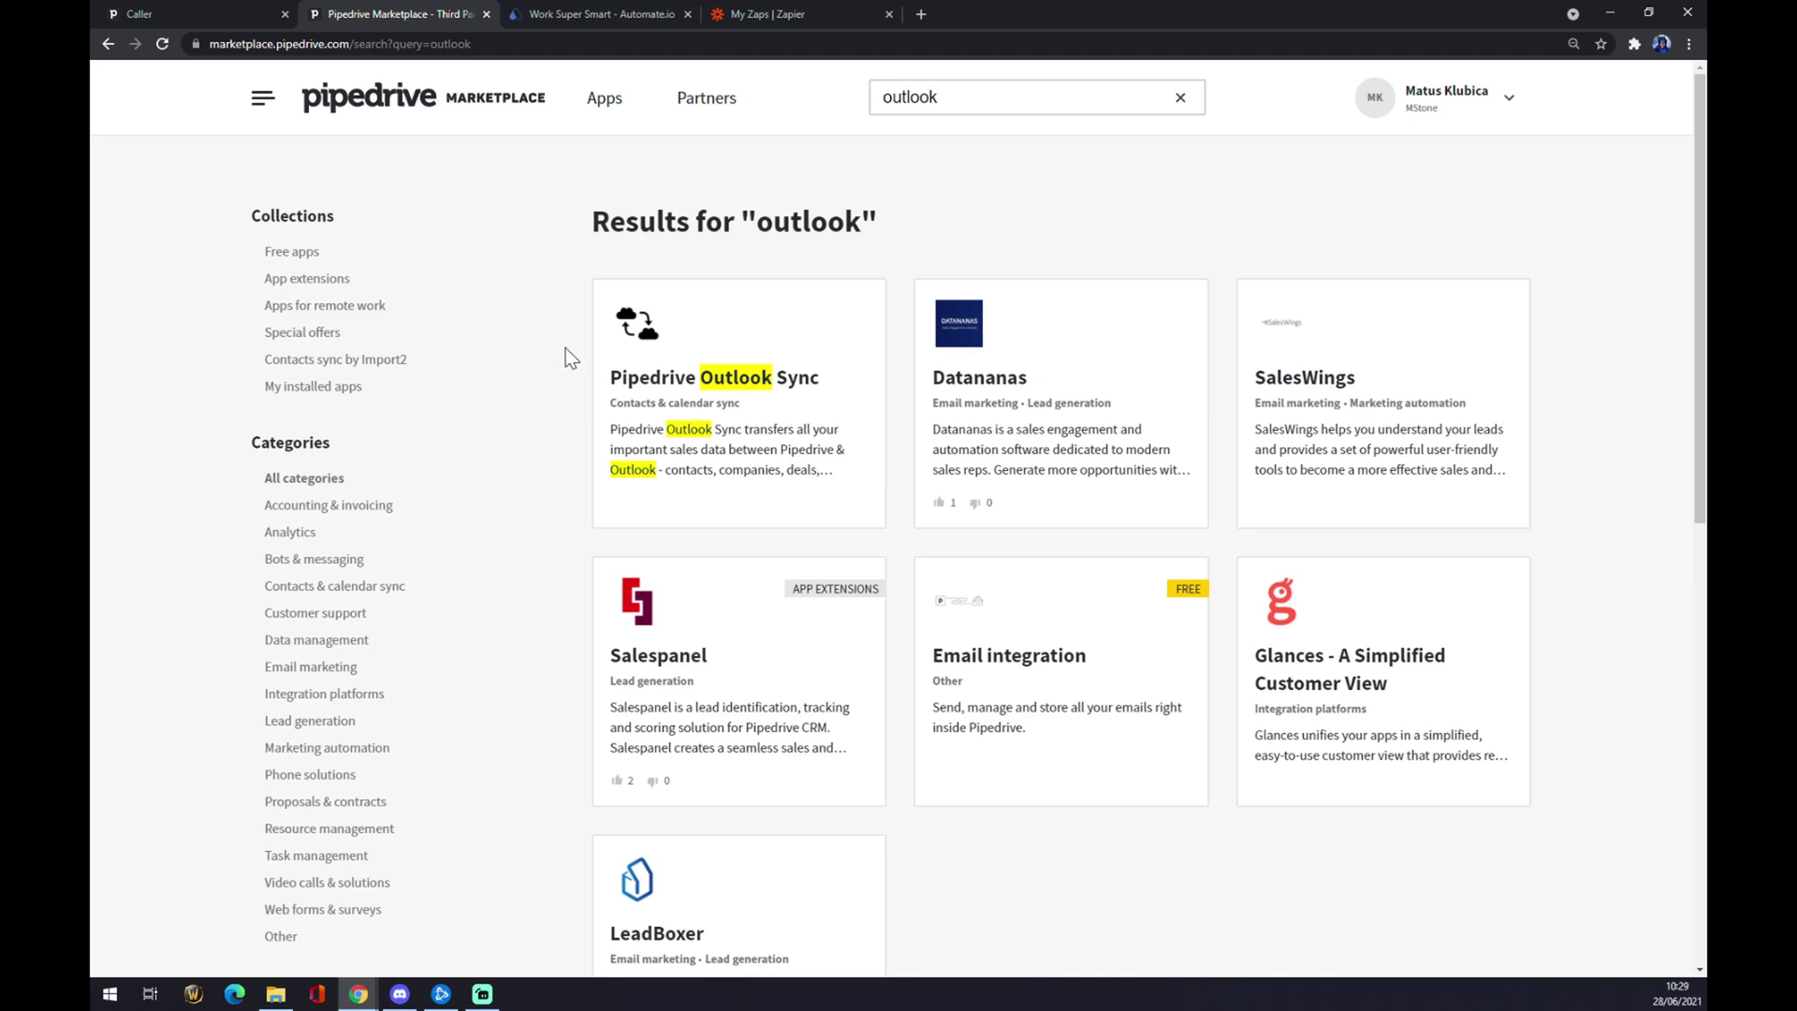
scroll(659, 356, down, 1)
scroll(665, 343, up, 1)
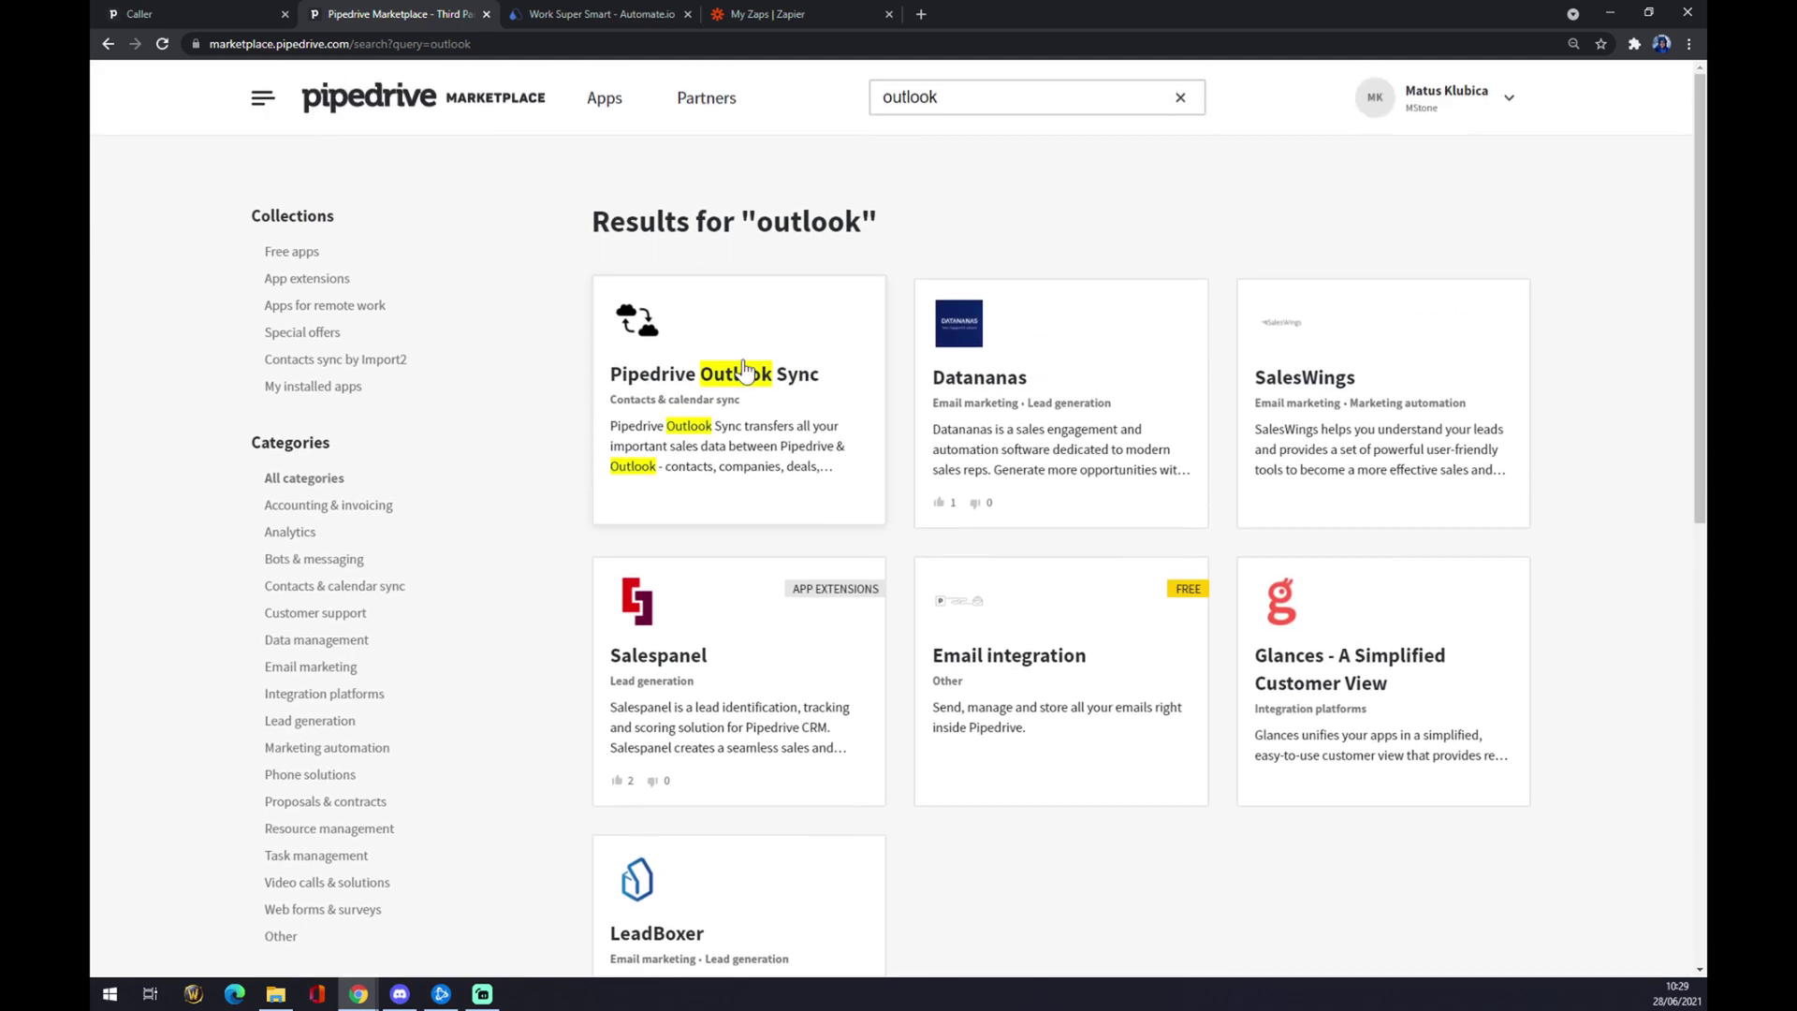
click(754, 363)
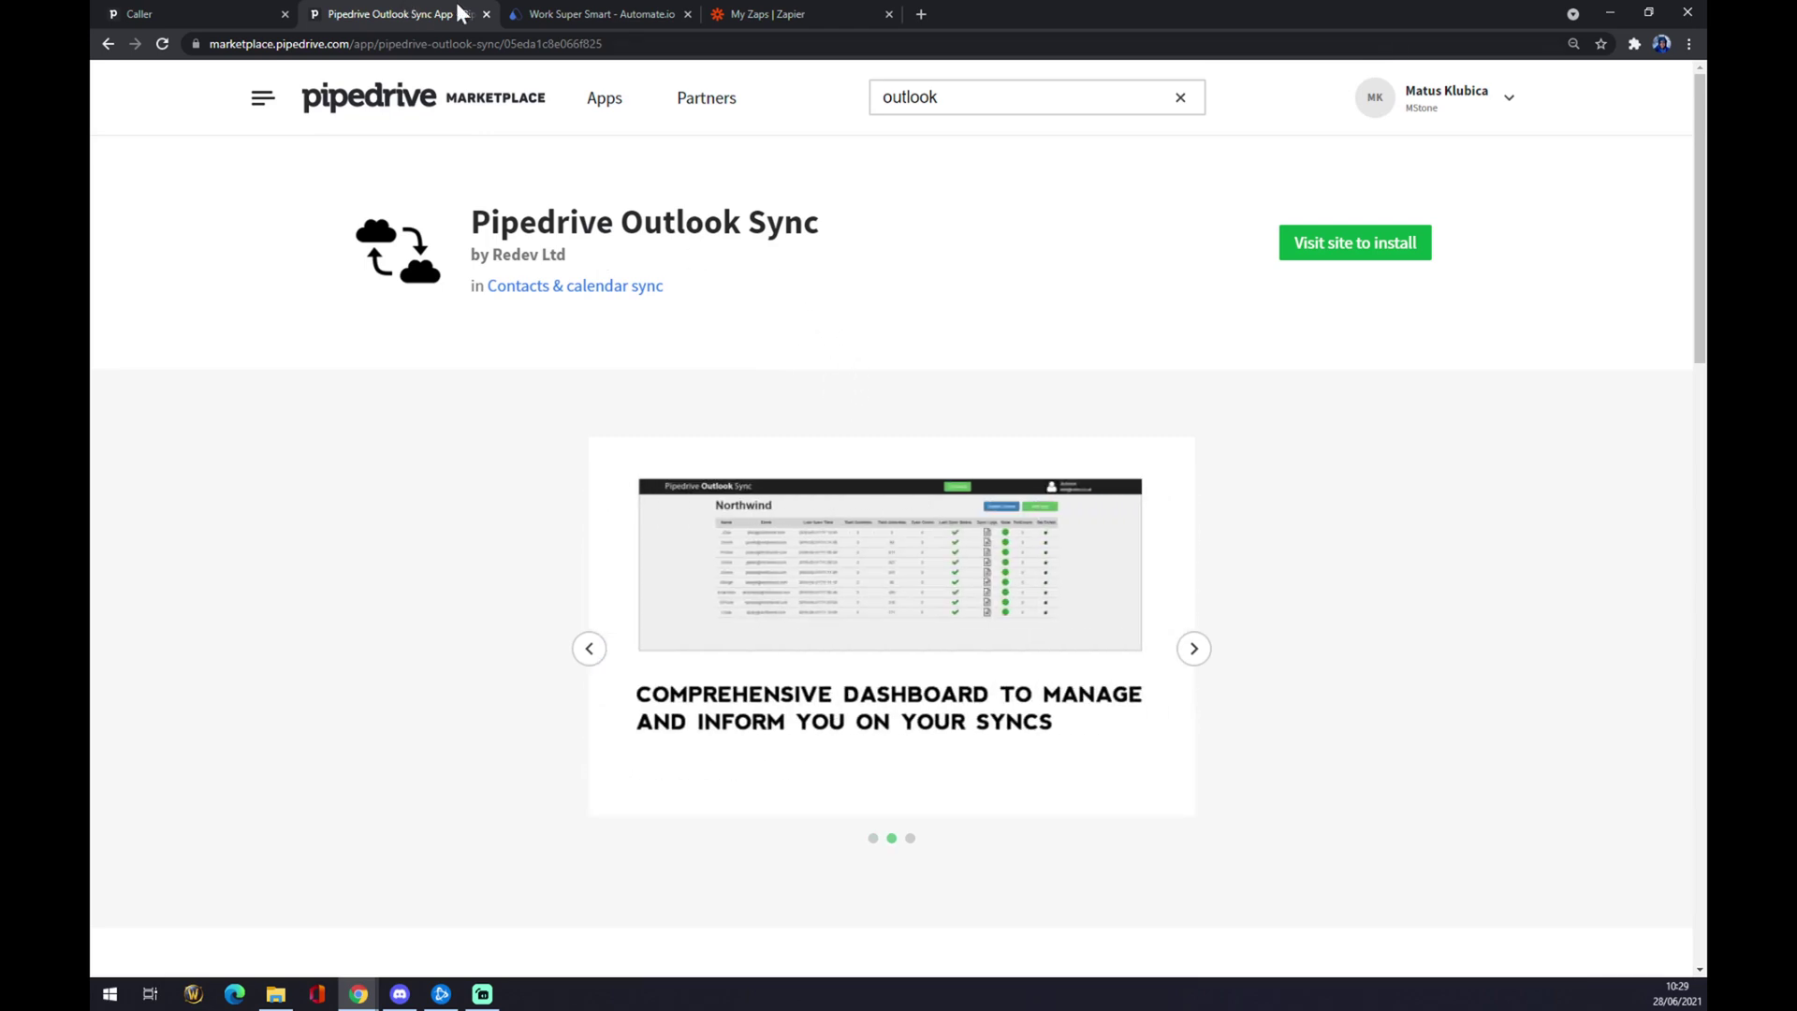
click(486, 14)
click(380, 13)
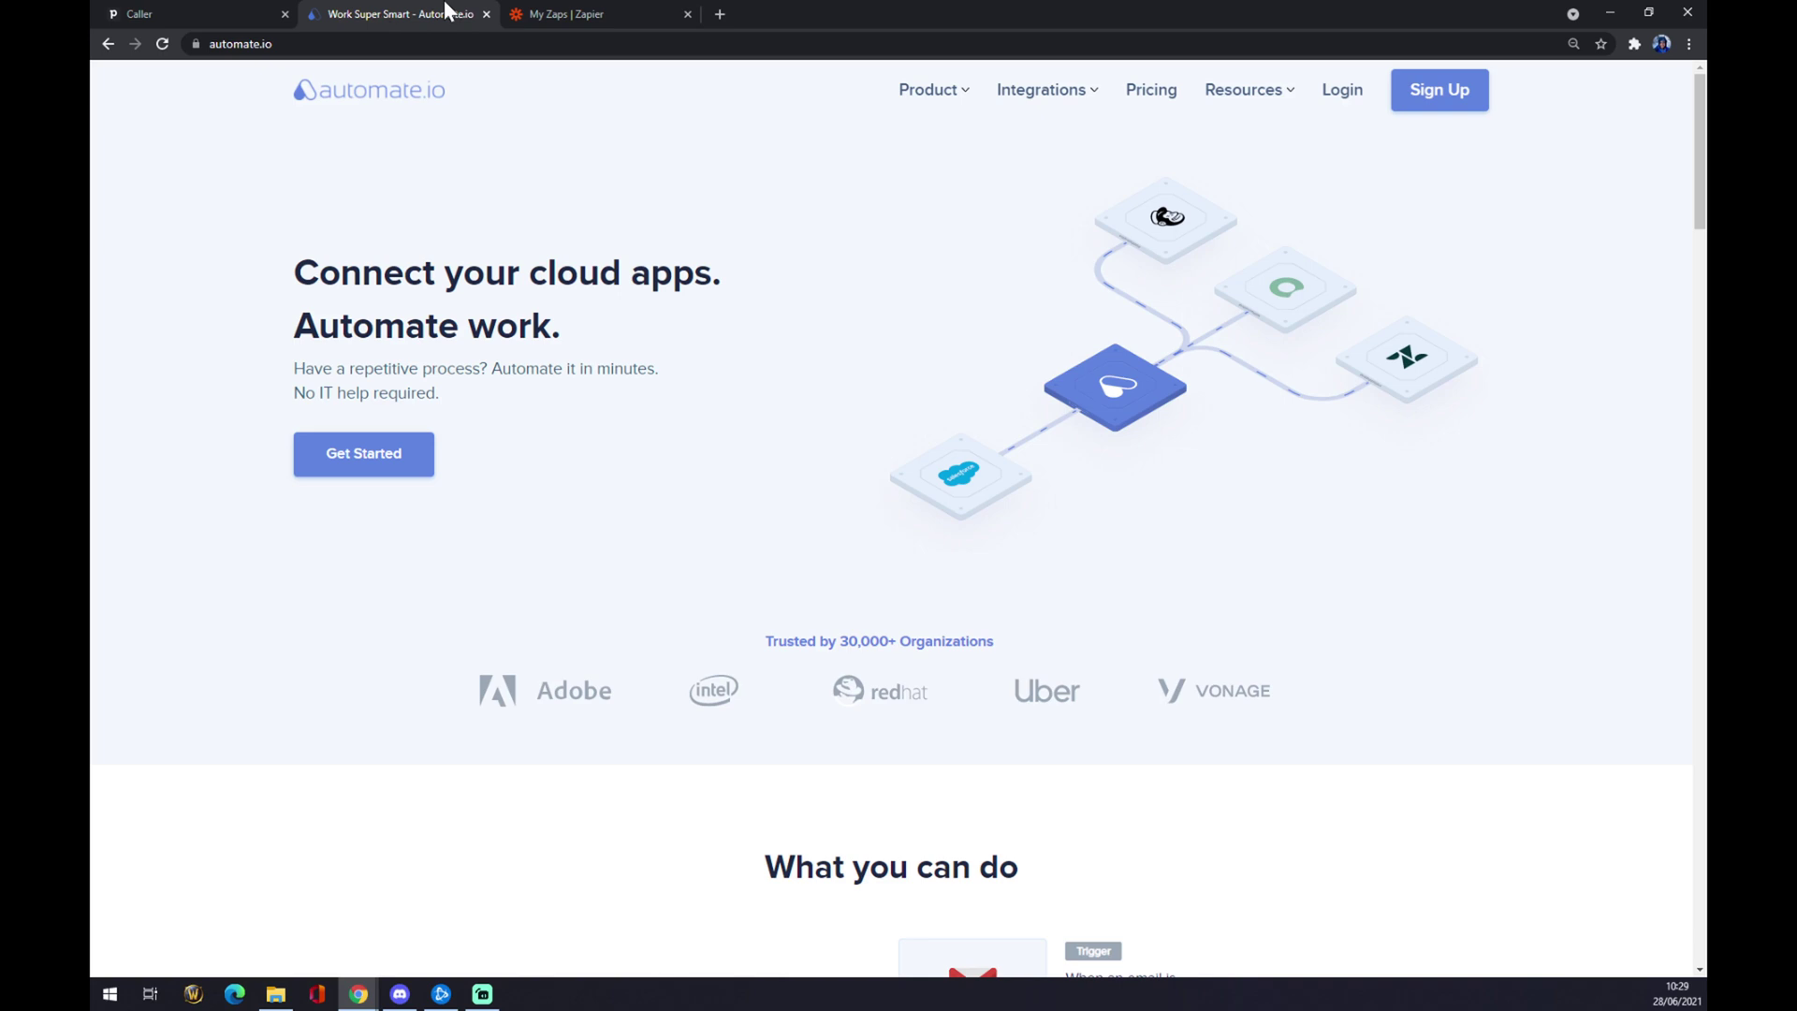
Find Pipedrive via 'pipe' in all categories, then search 'outlook' and pick Microsoft Outlook.
mouse_move(1049, 99)
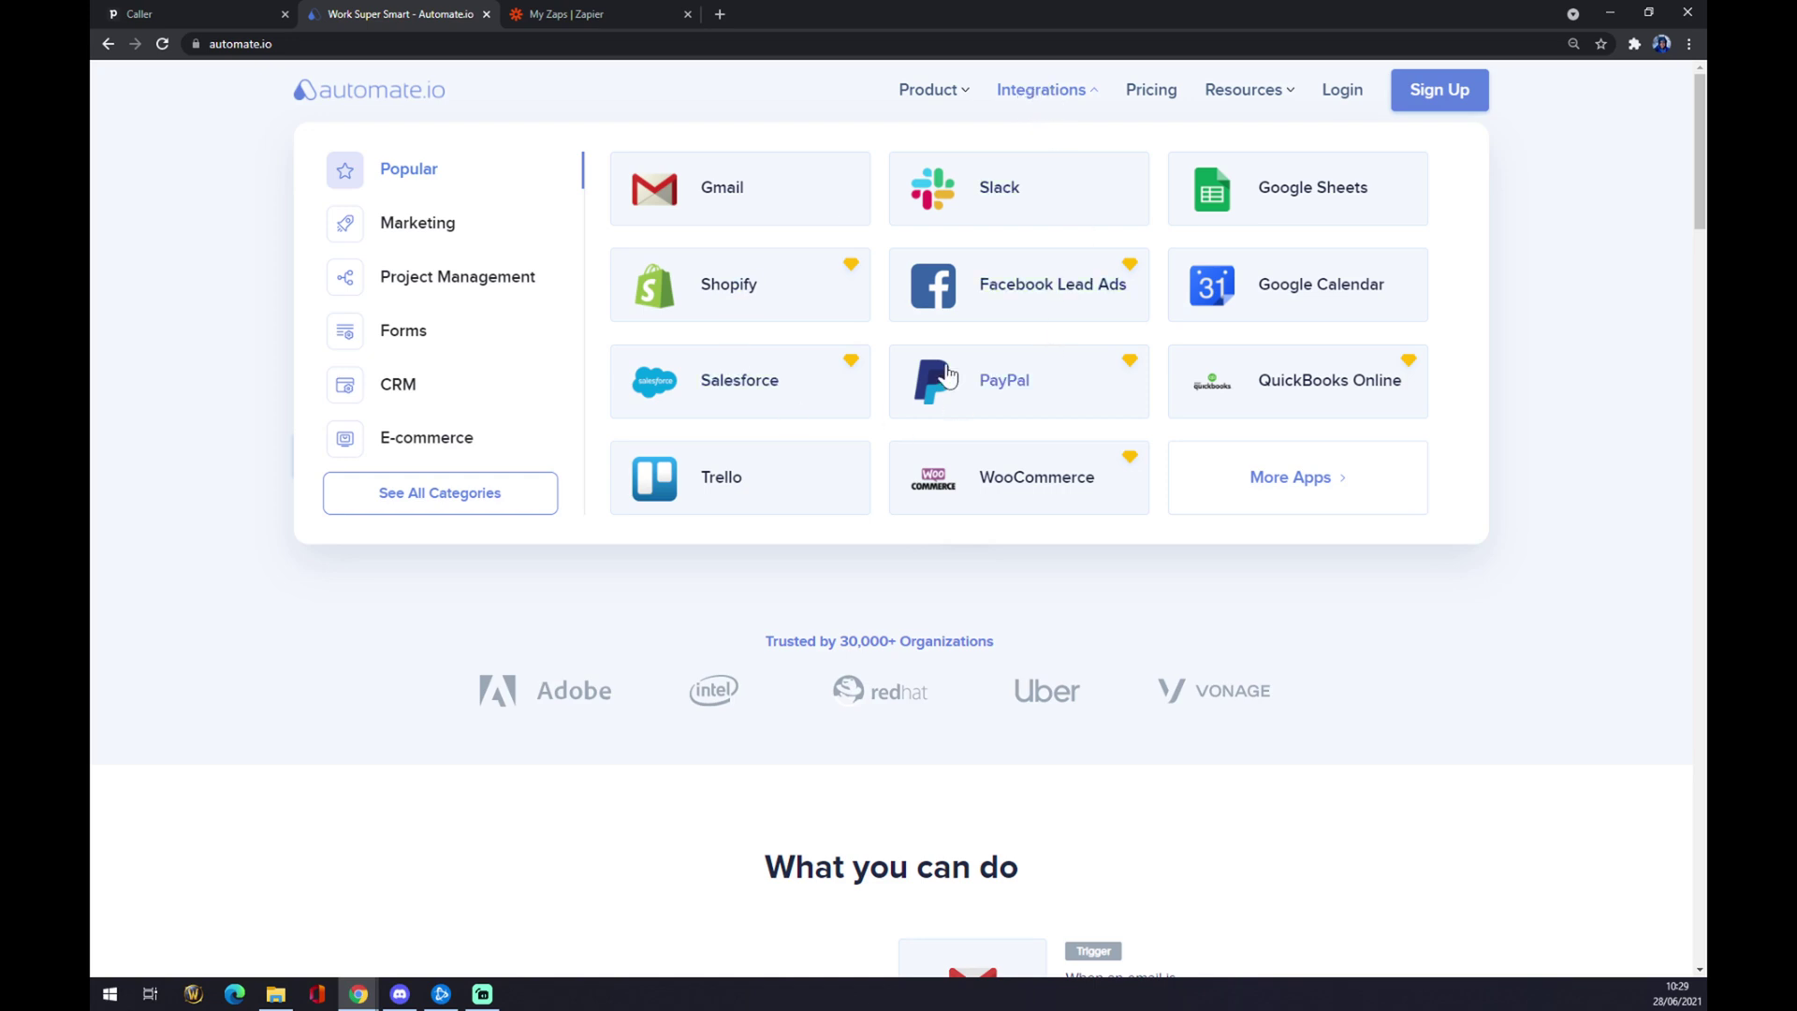
click(458, 507)
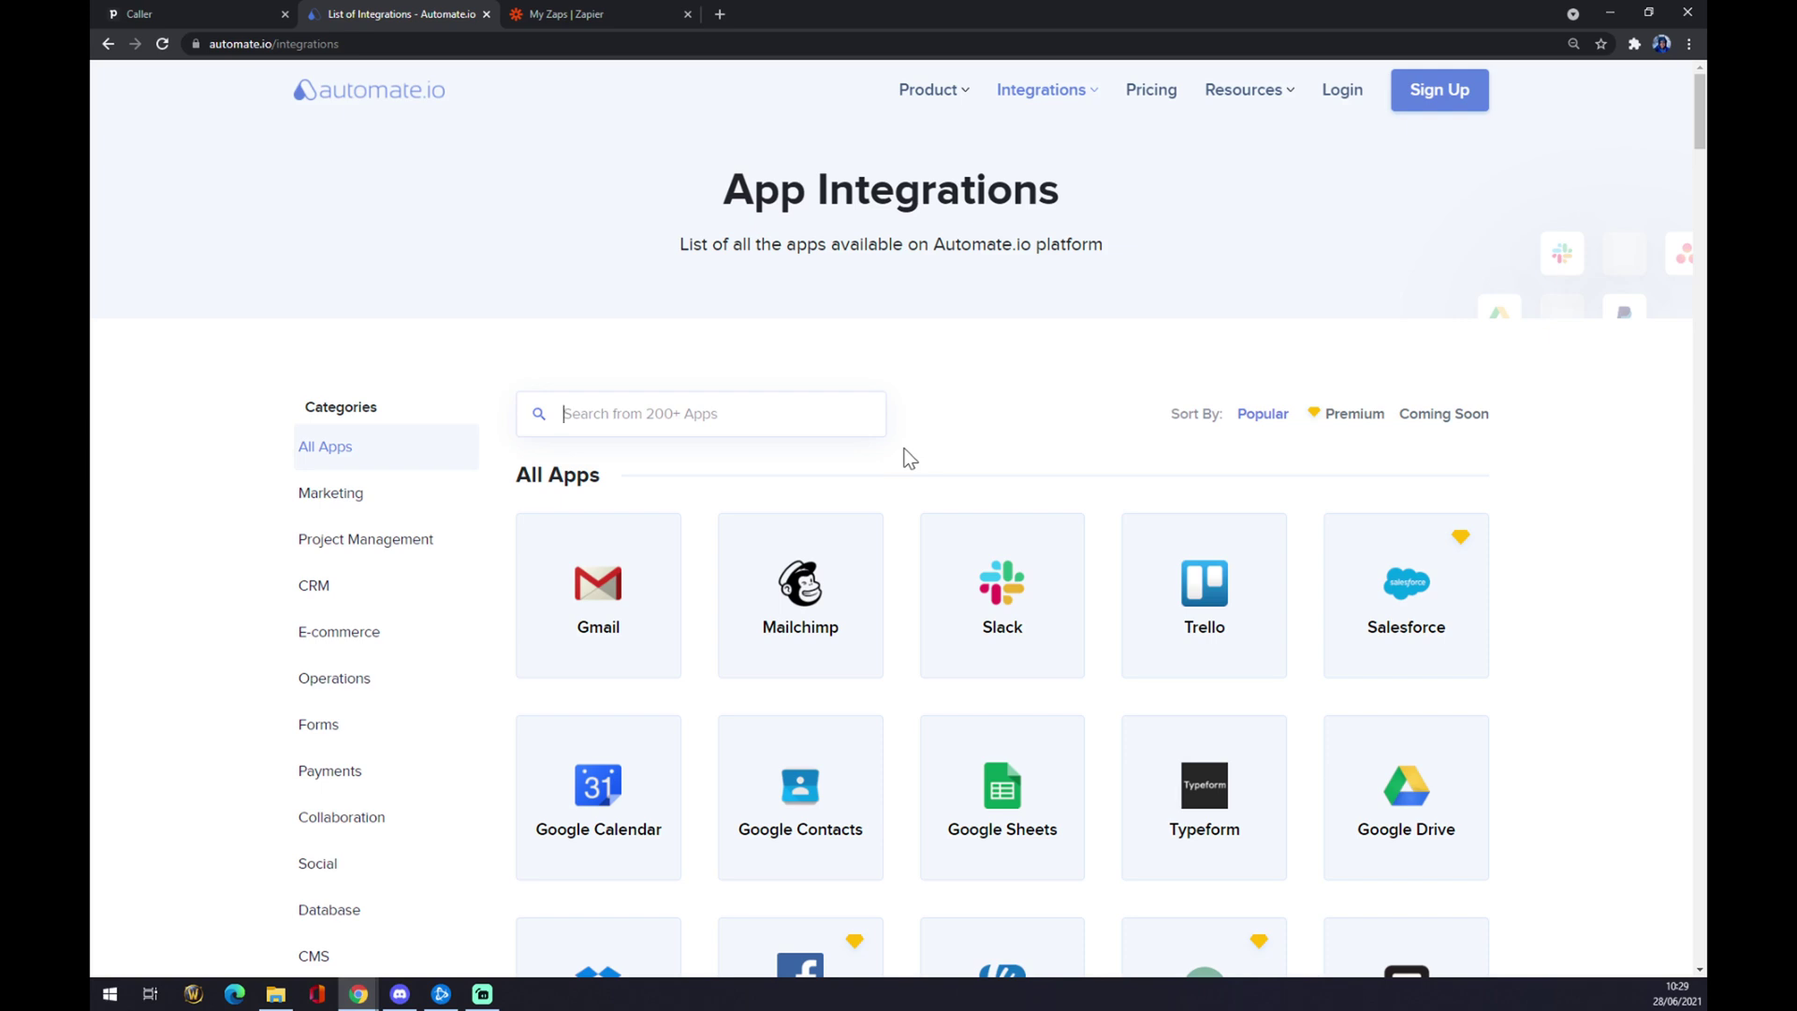
text(pipe)
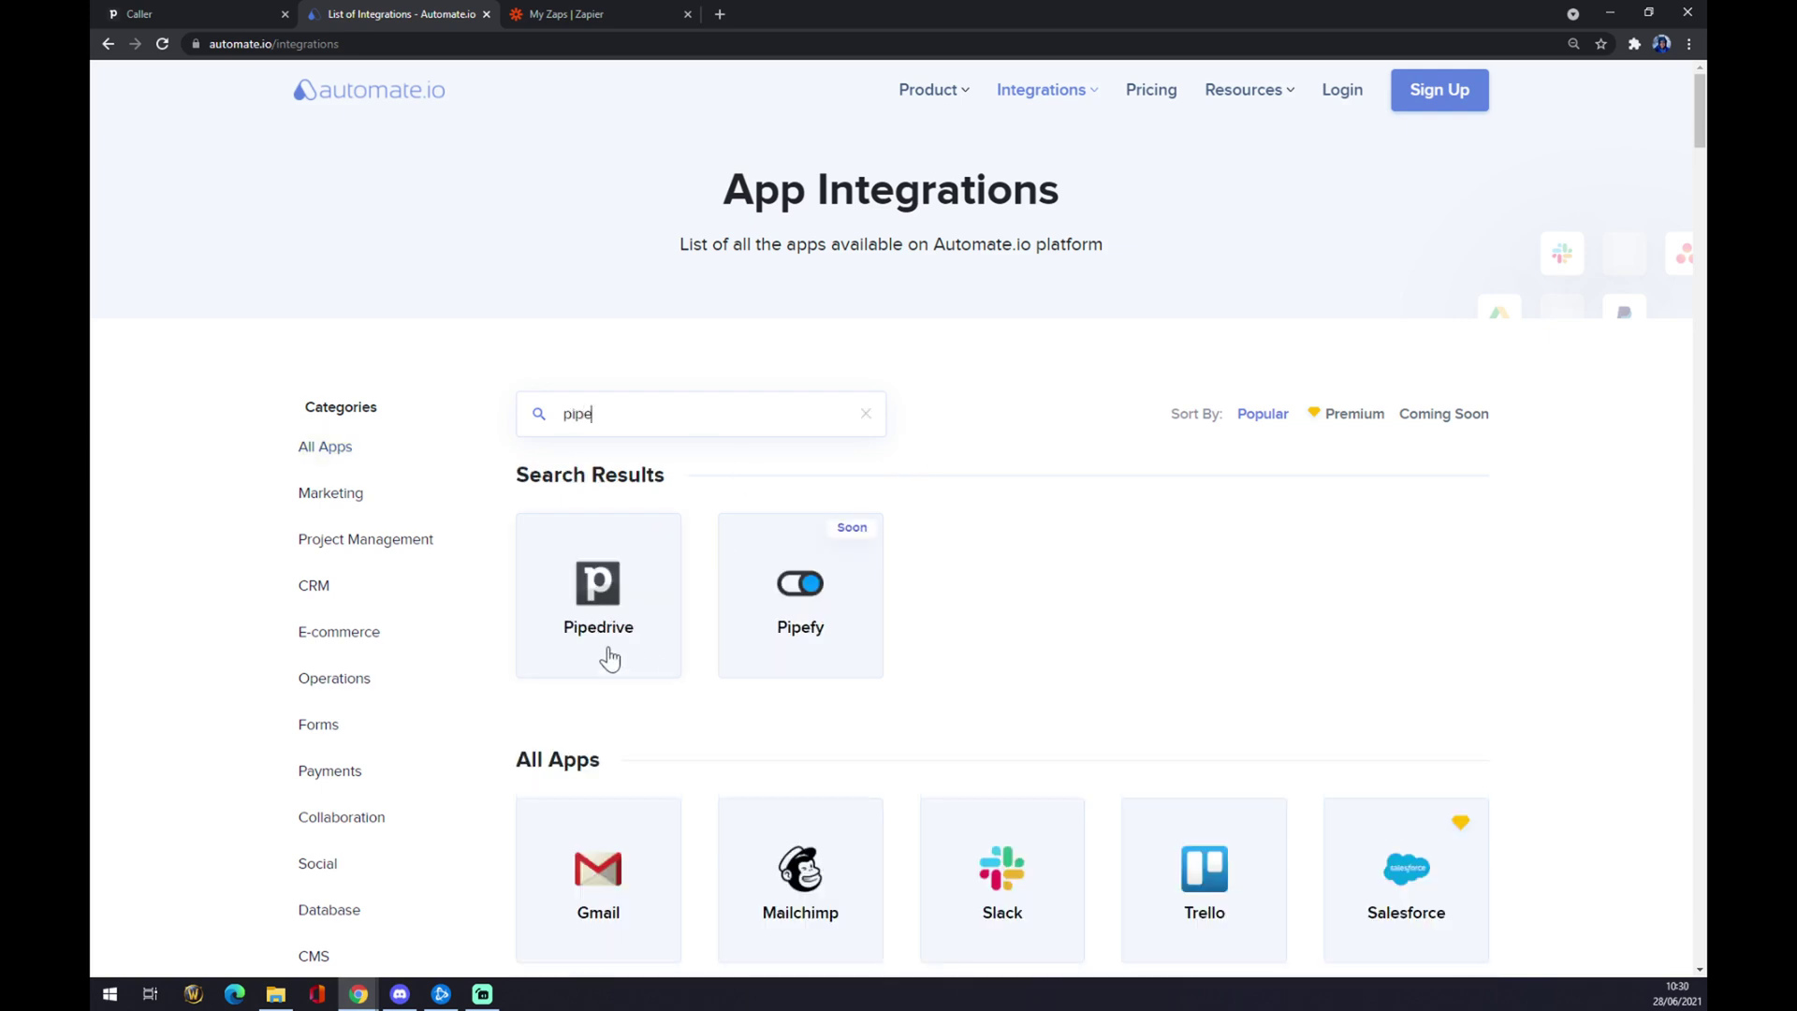
click(594, 624)
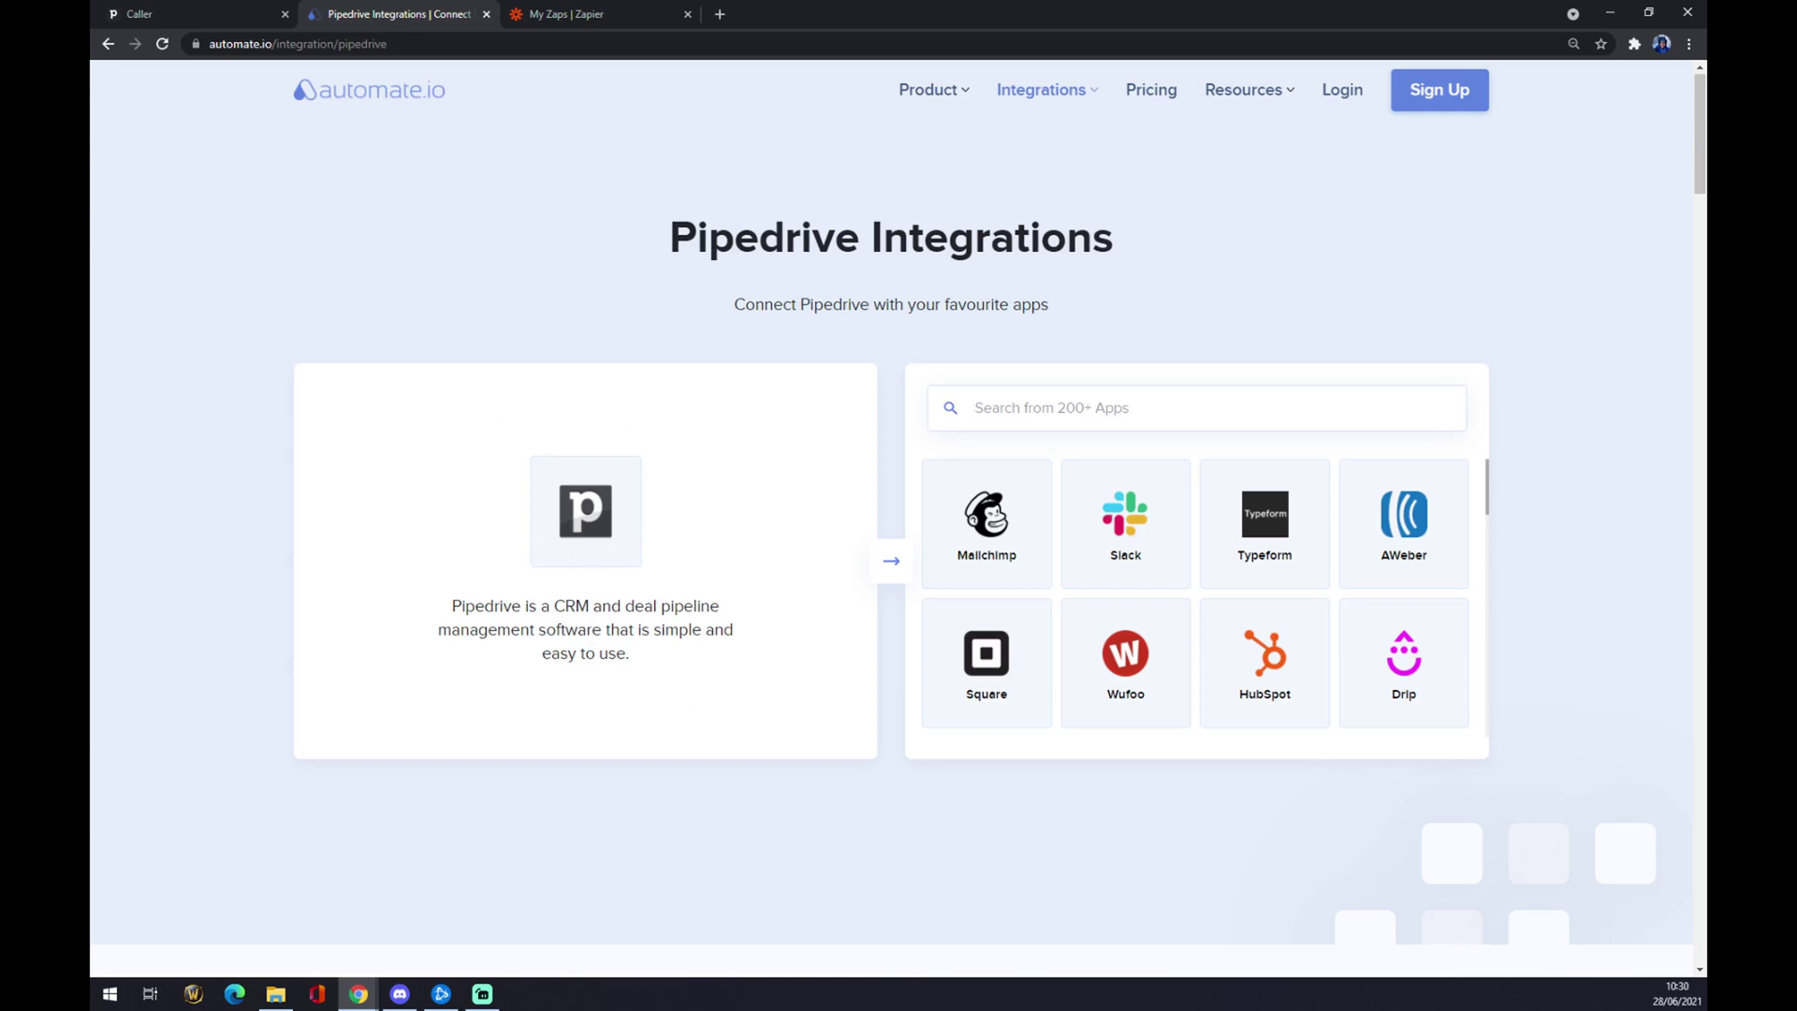
text(outlook)
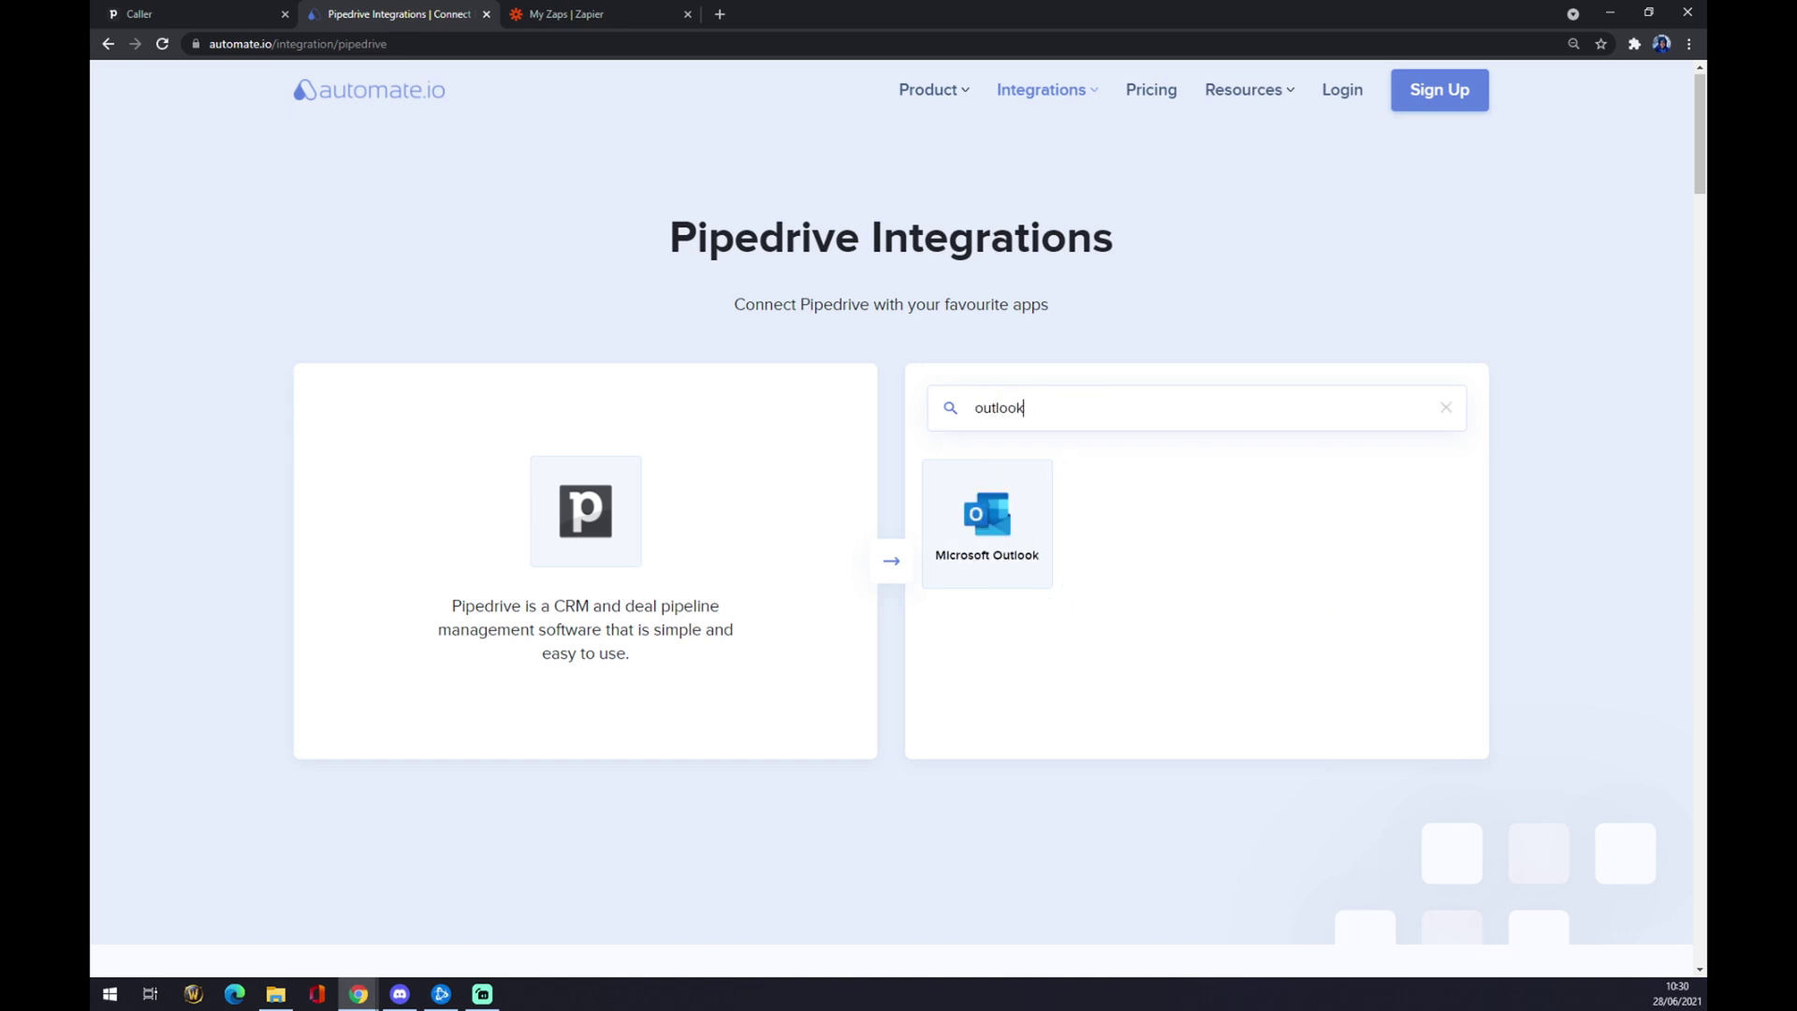
click(951, 522)
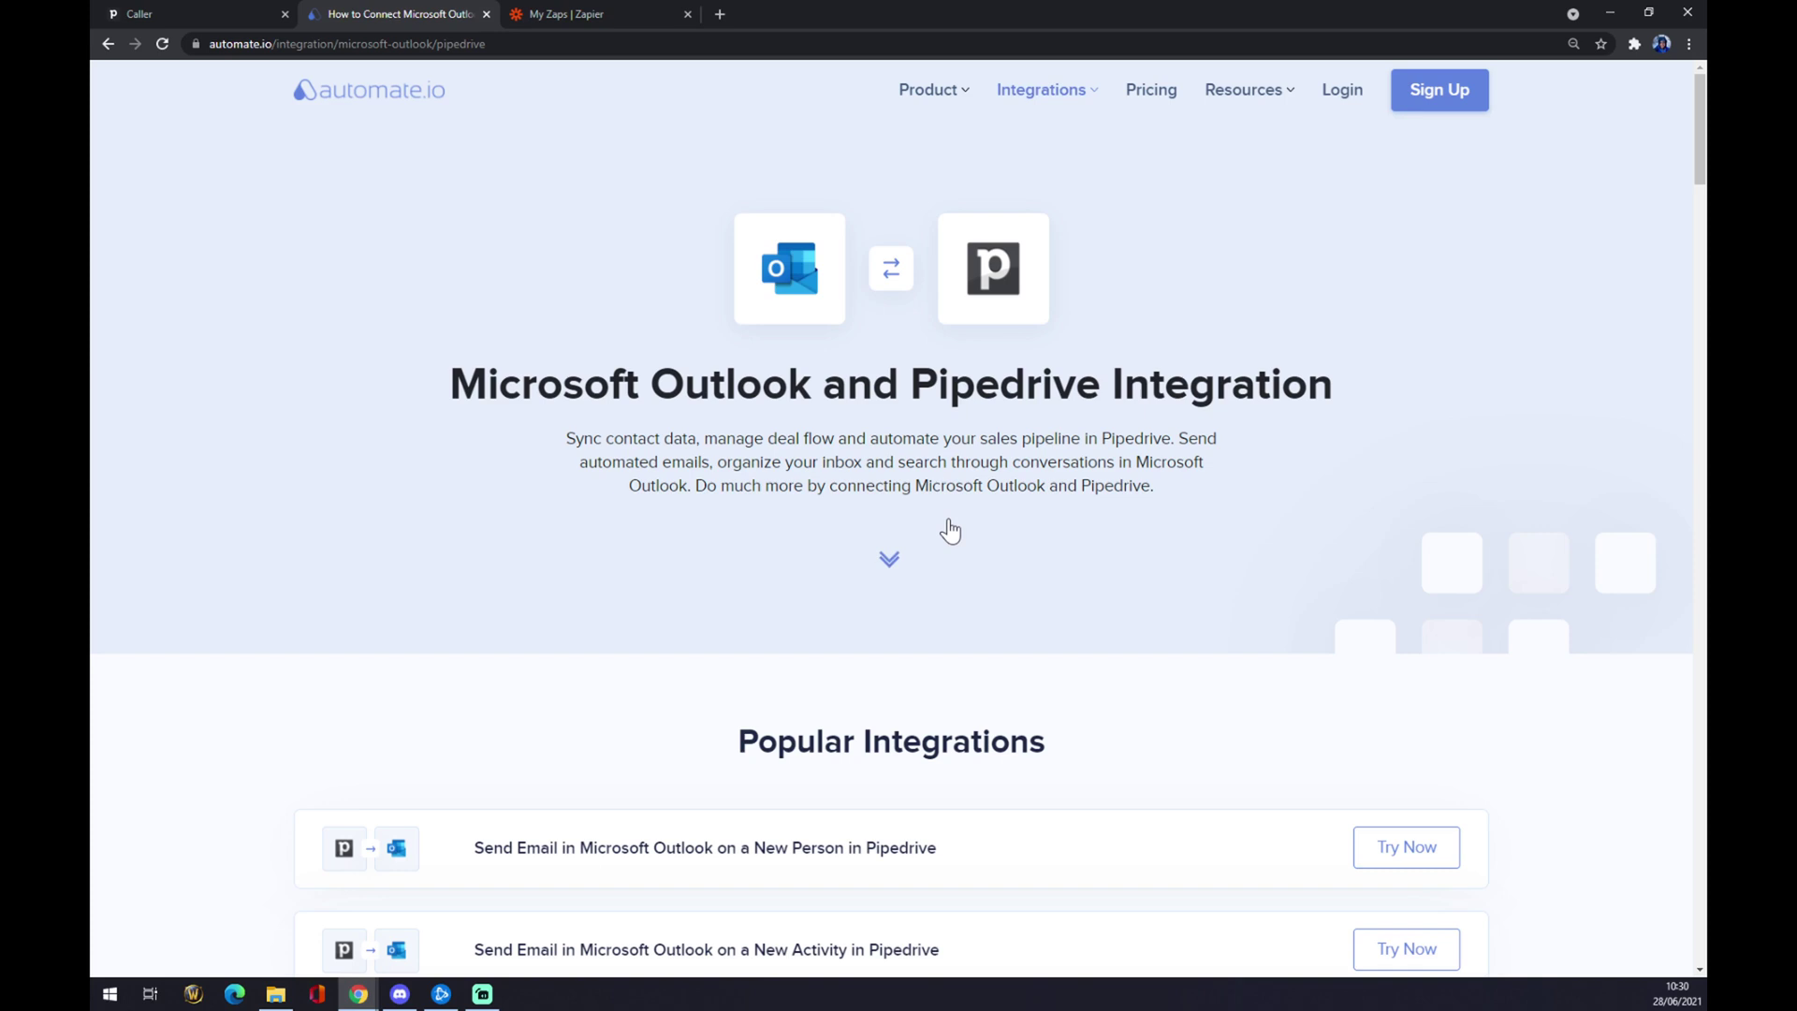
Review the integration page and select Updated Deal as the Pipedrive trigger.
scroll(950, 531, down, 6)
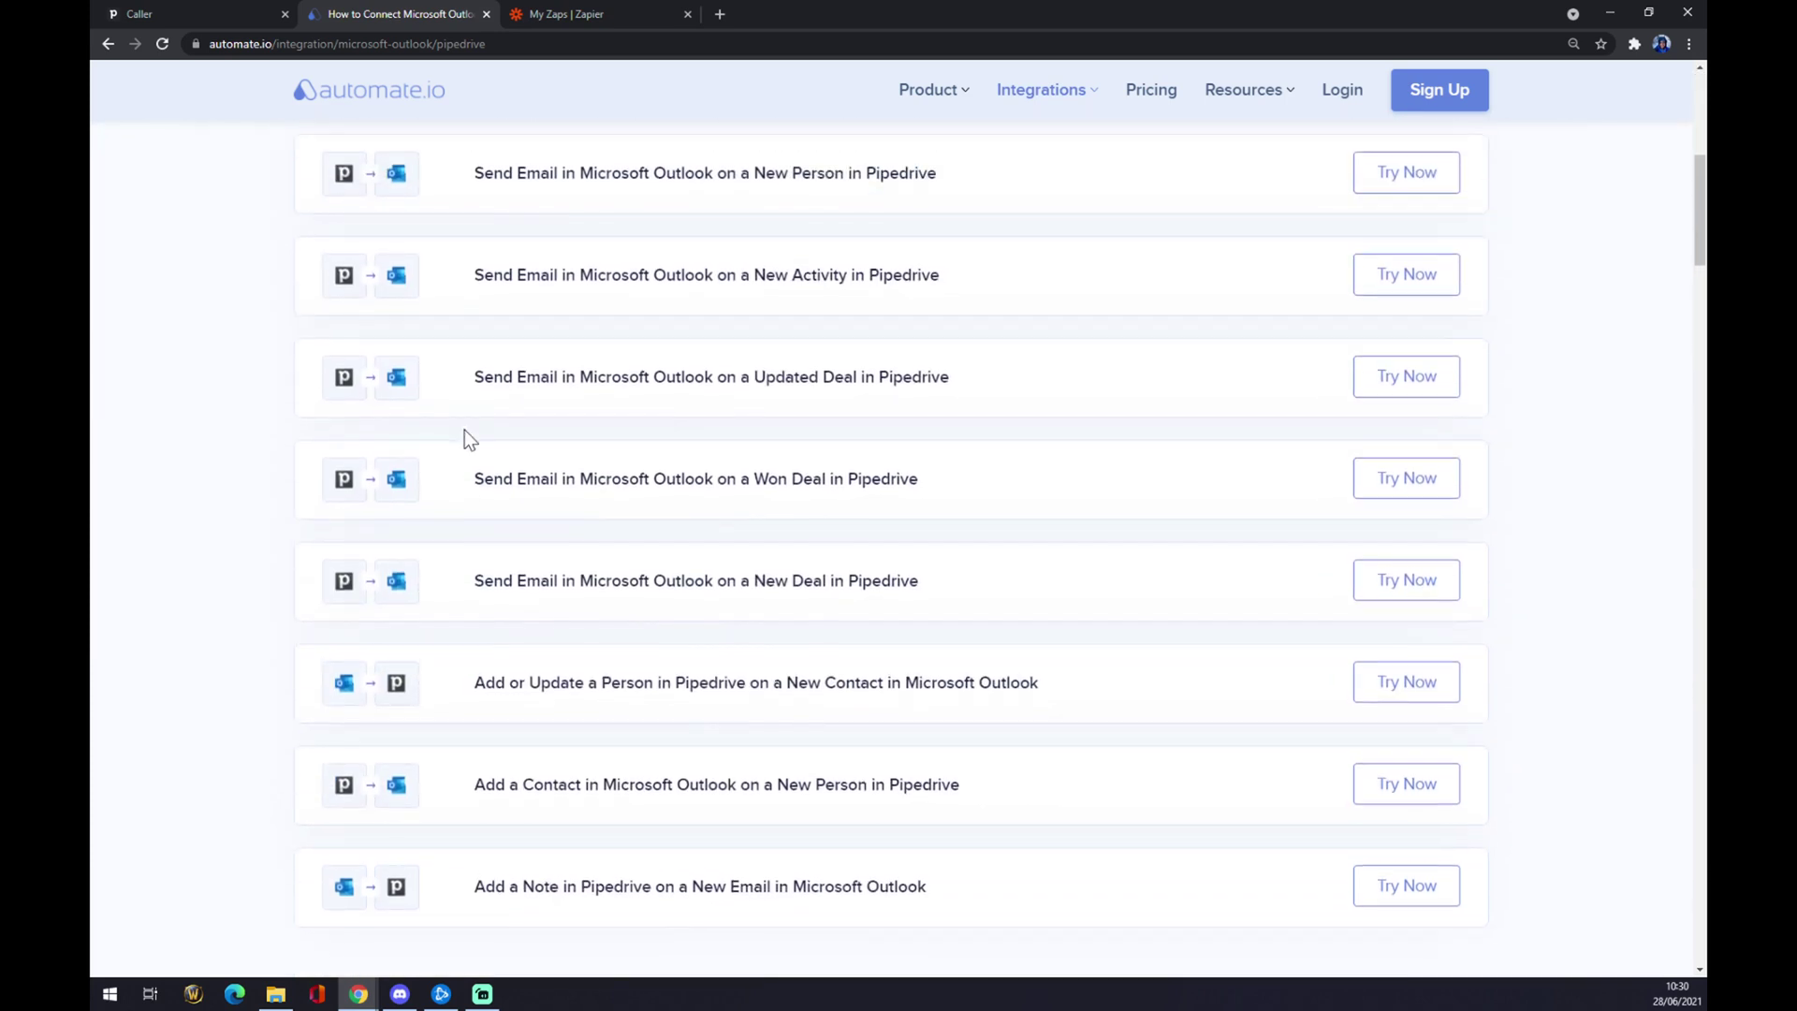
scroll(465, 433, up, 1)
drag(714, 241, 1076, 249)
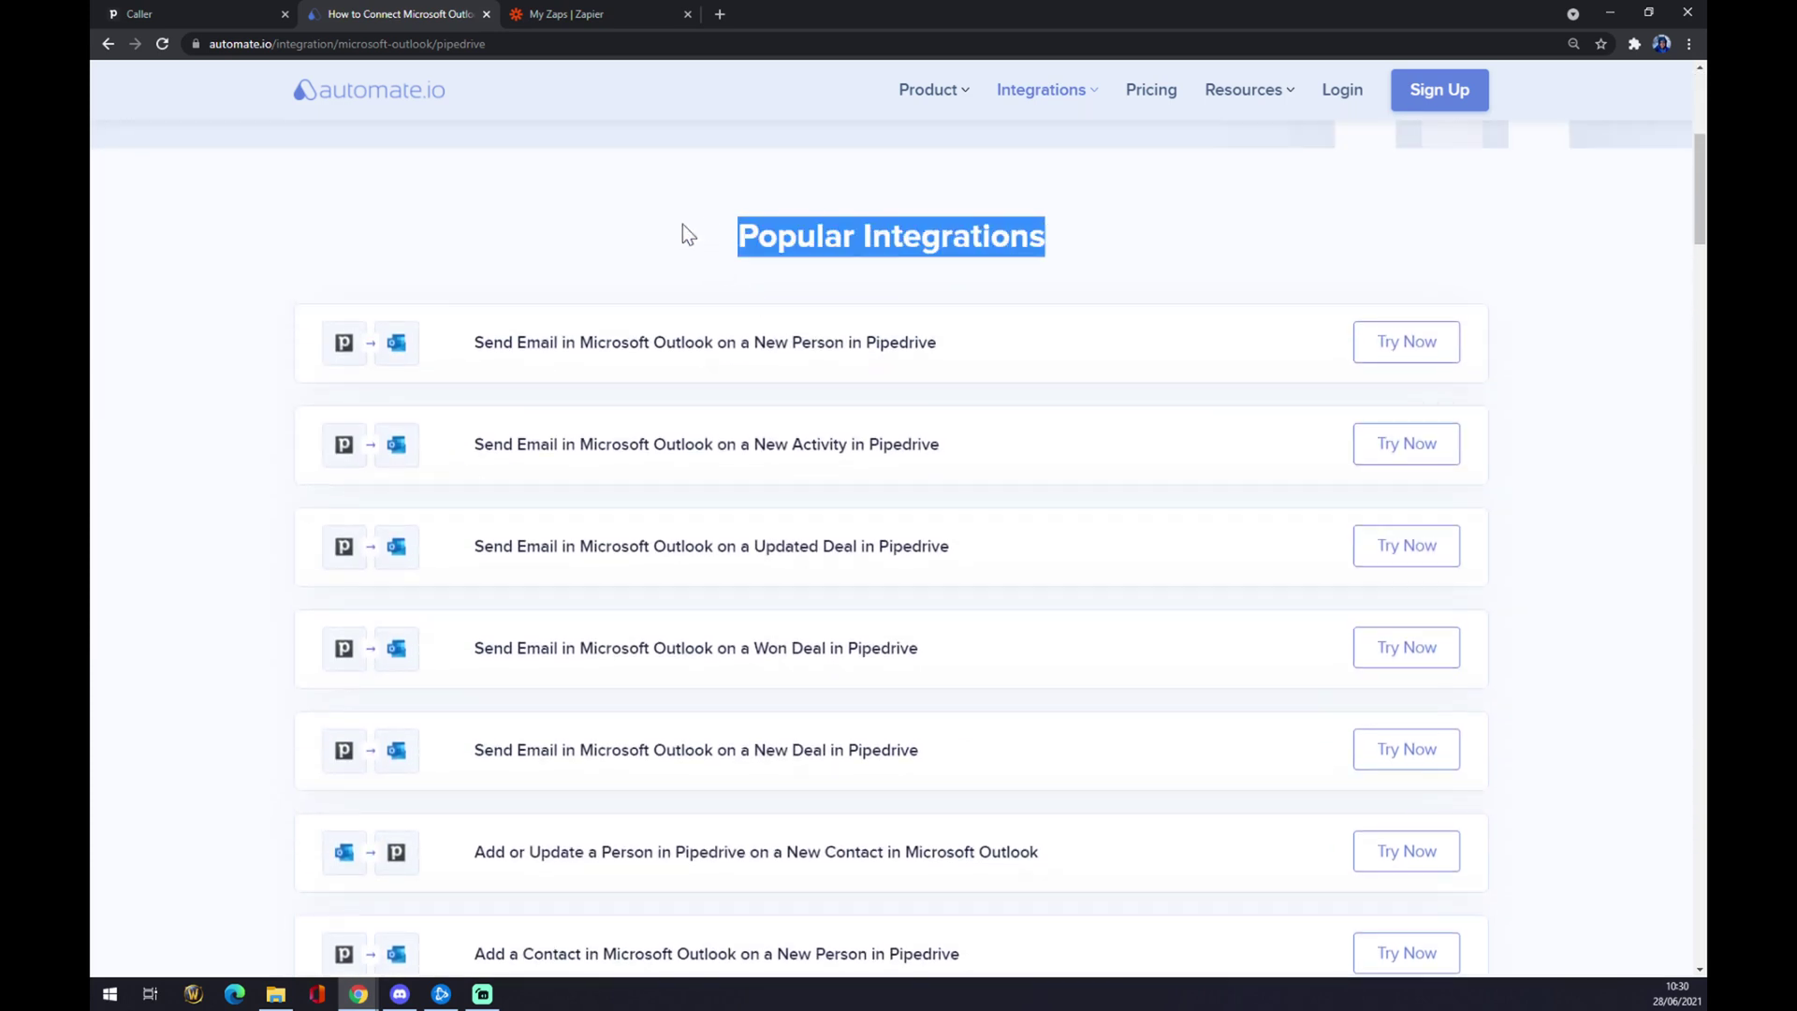
scroll(530, 234, down, 1)
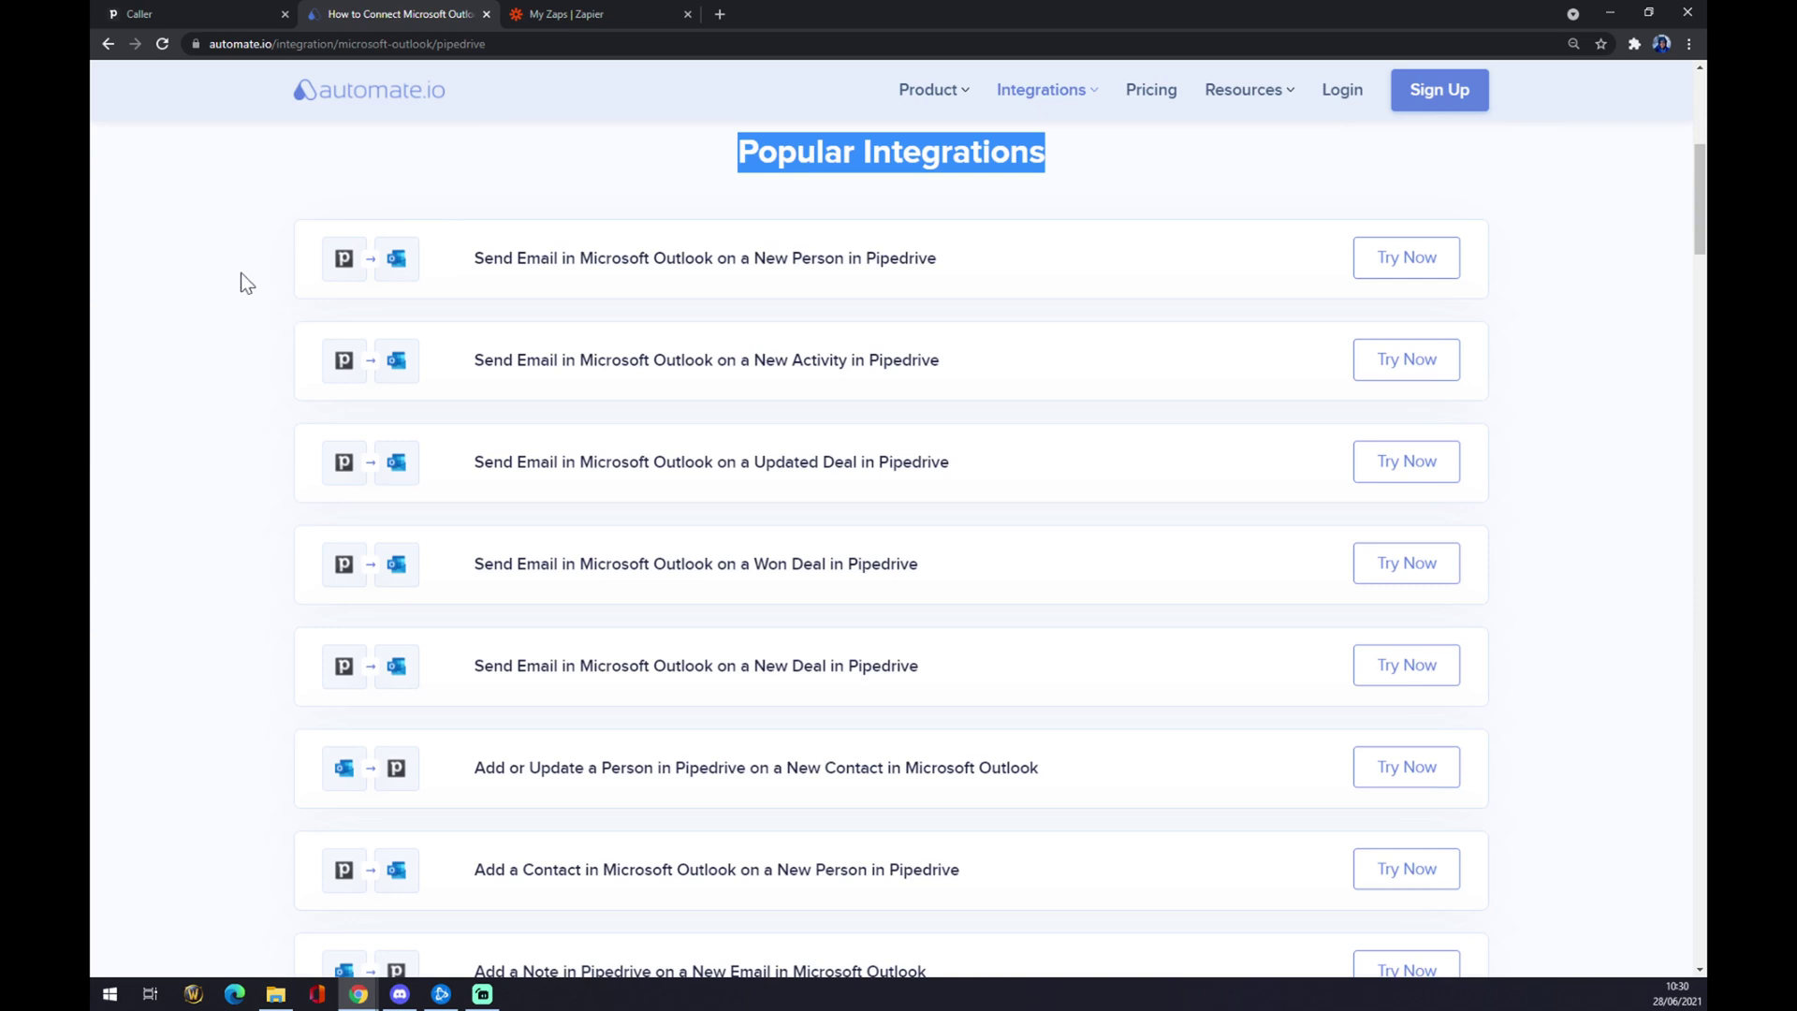
scroll(249, 277, down, 7)
scroll(571, 487, down, 2)
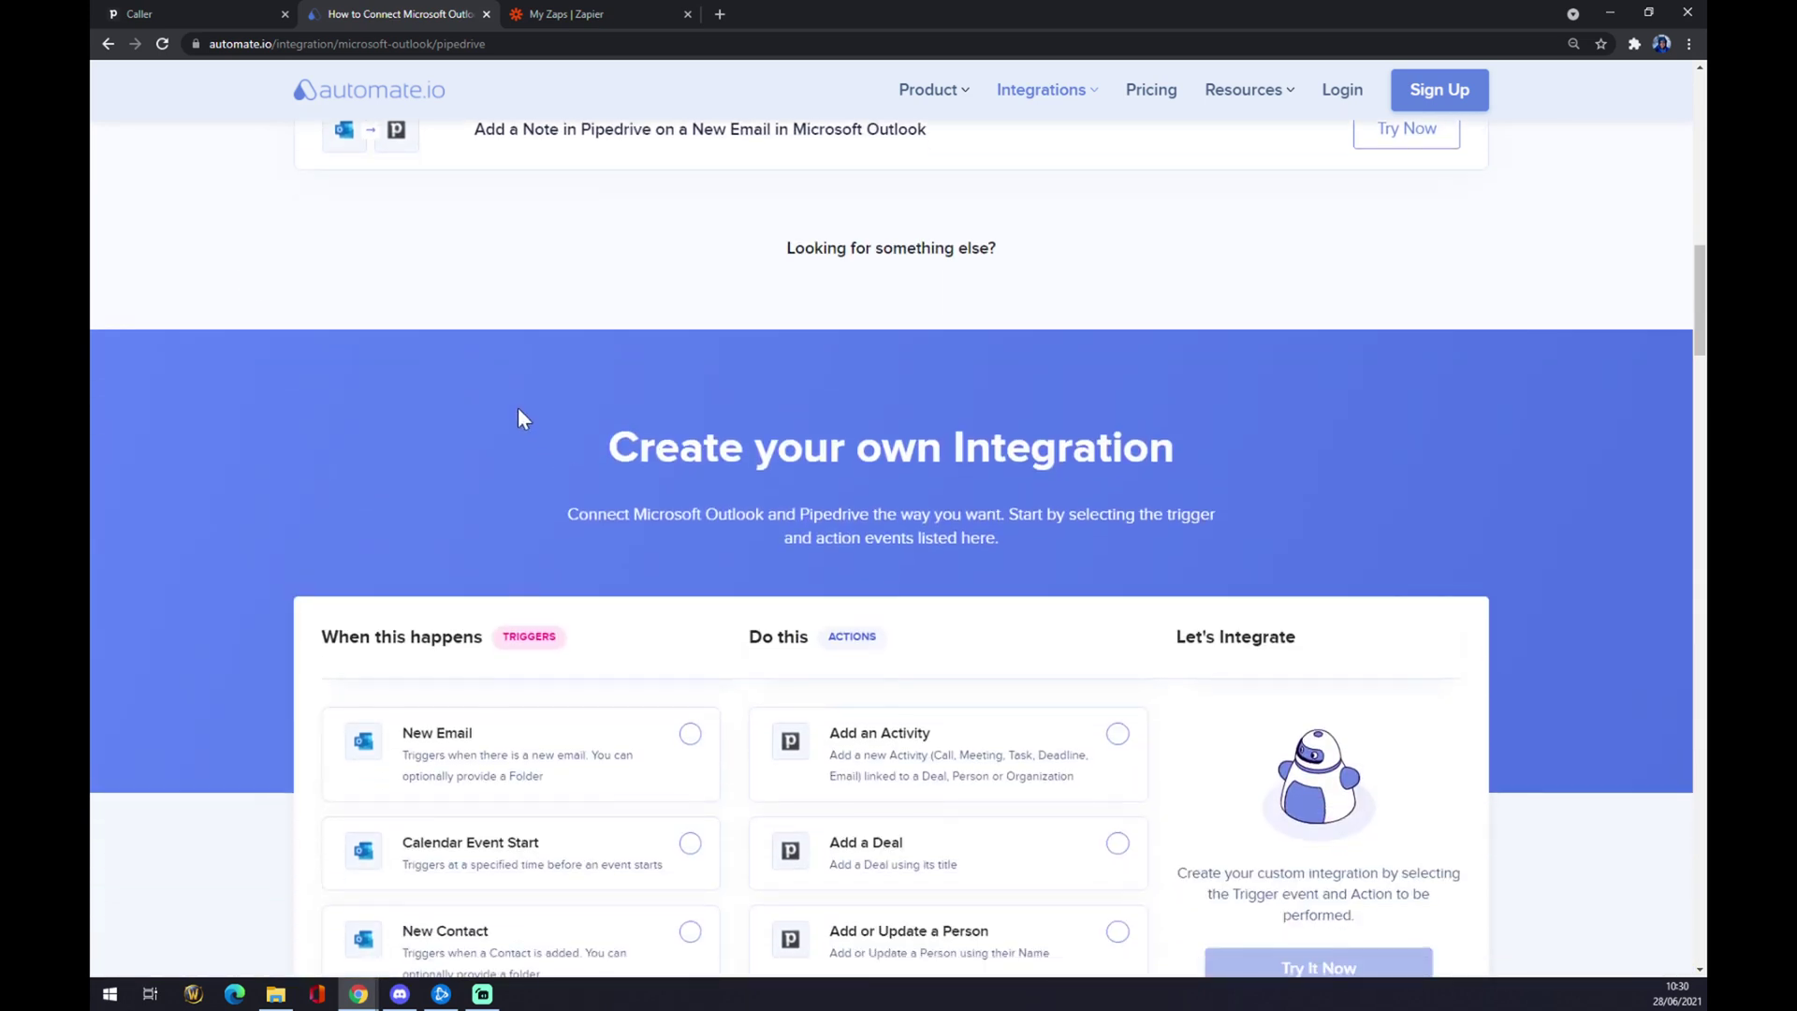
drag(518, 412, 1061, 447)
triple_click(1217, 431)
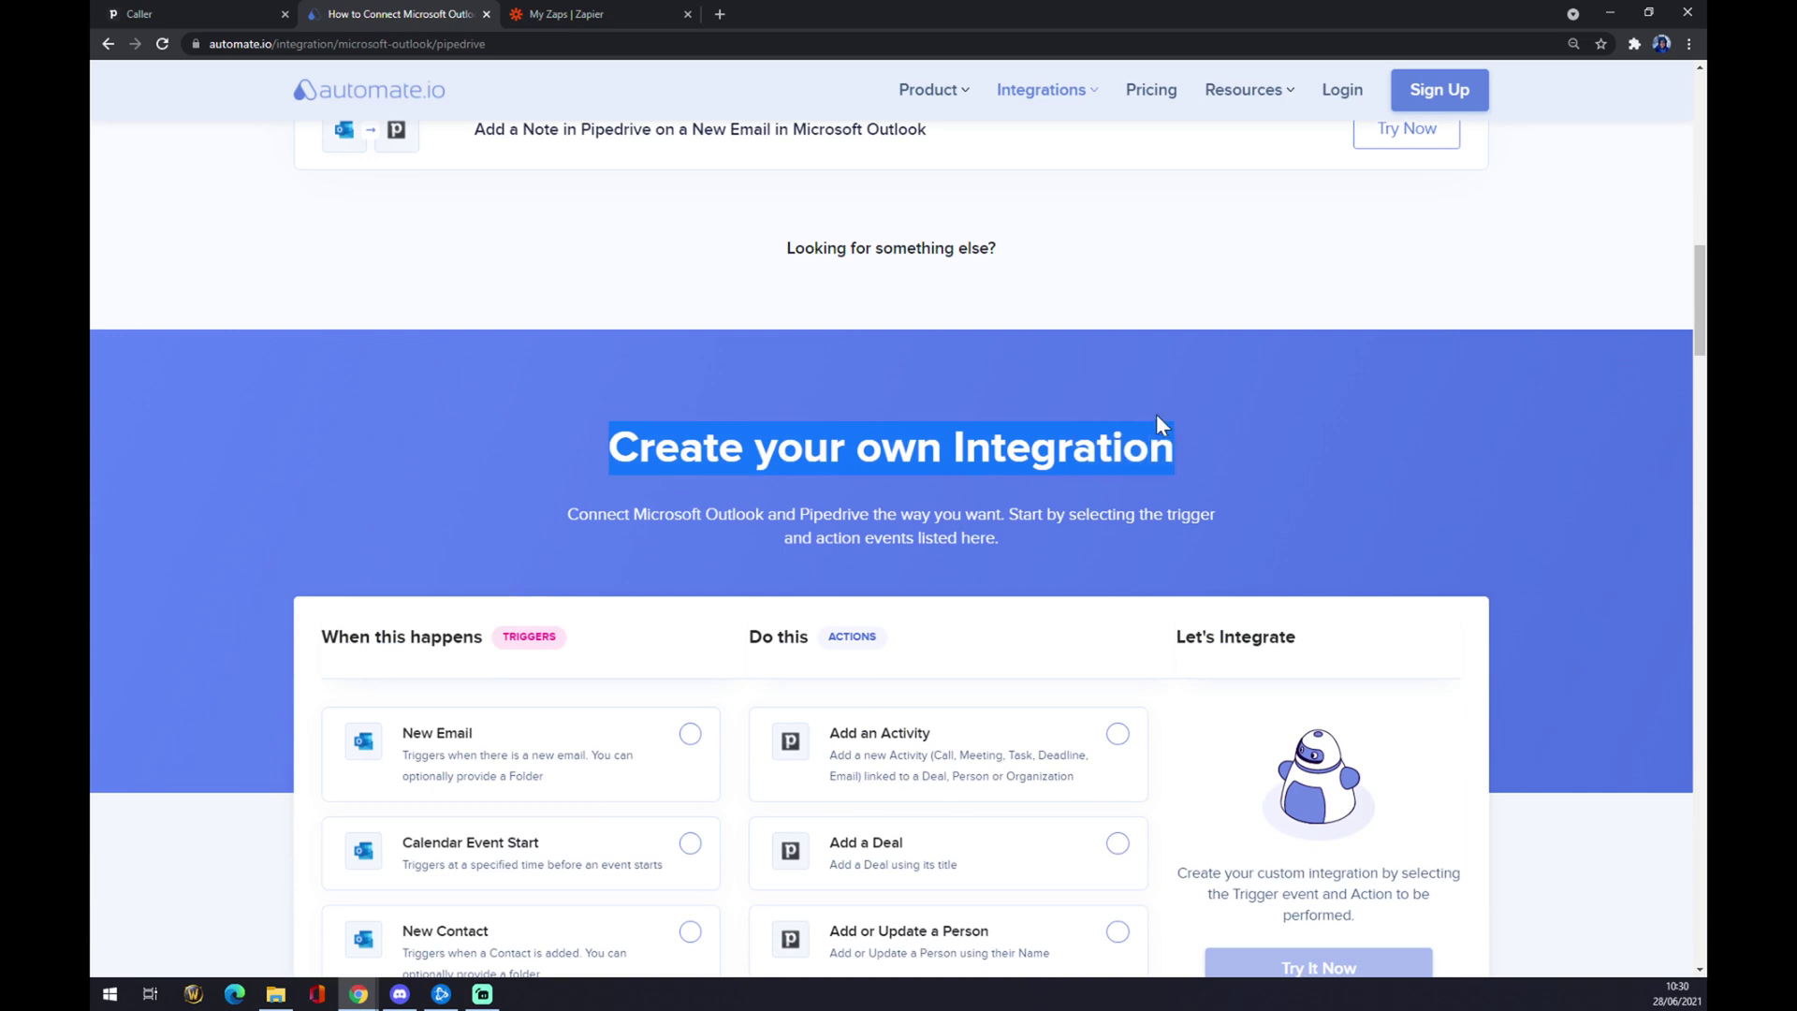
scroll(1155, 414, down, 3)
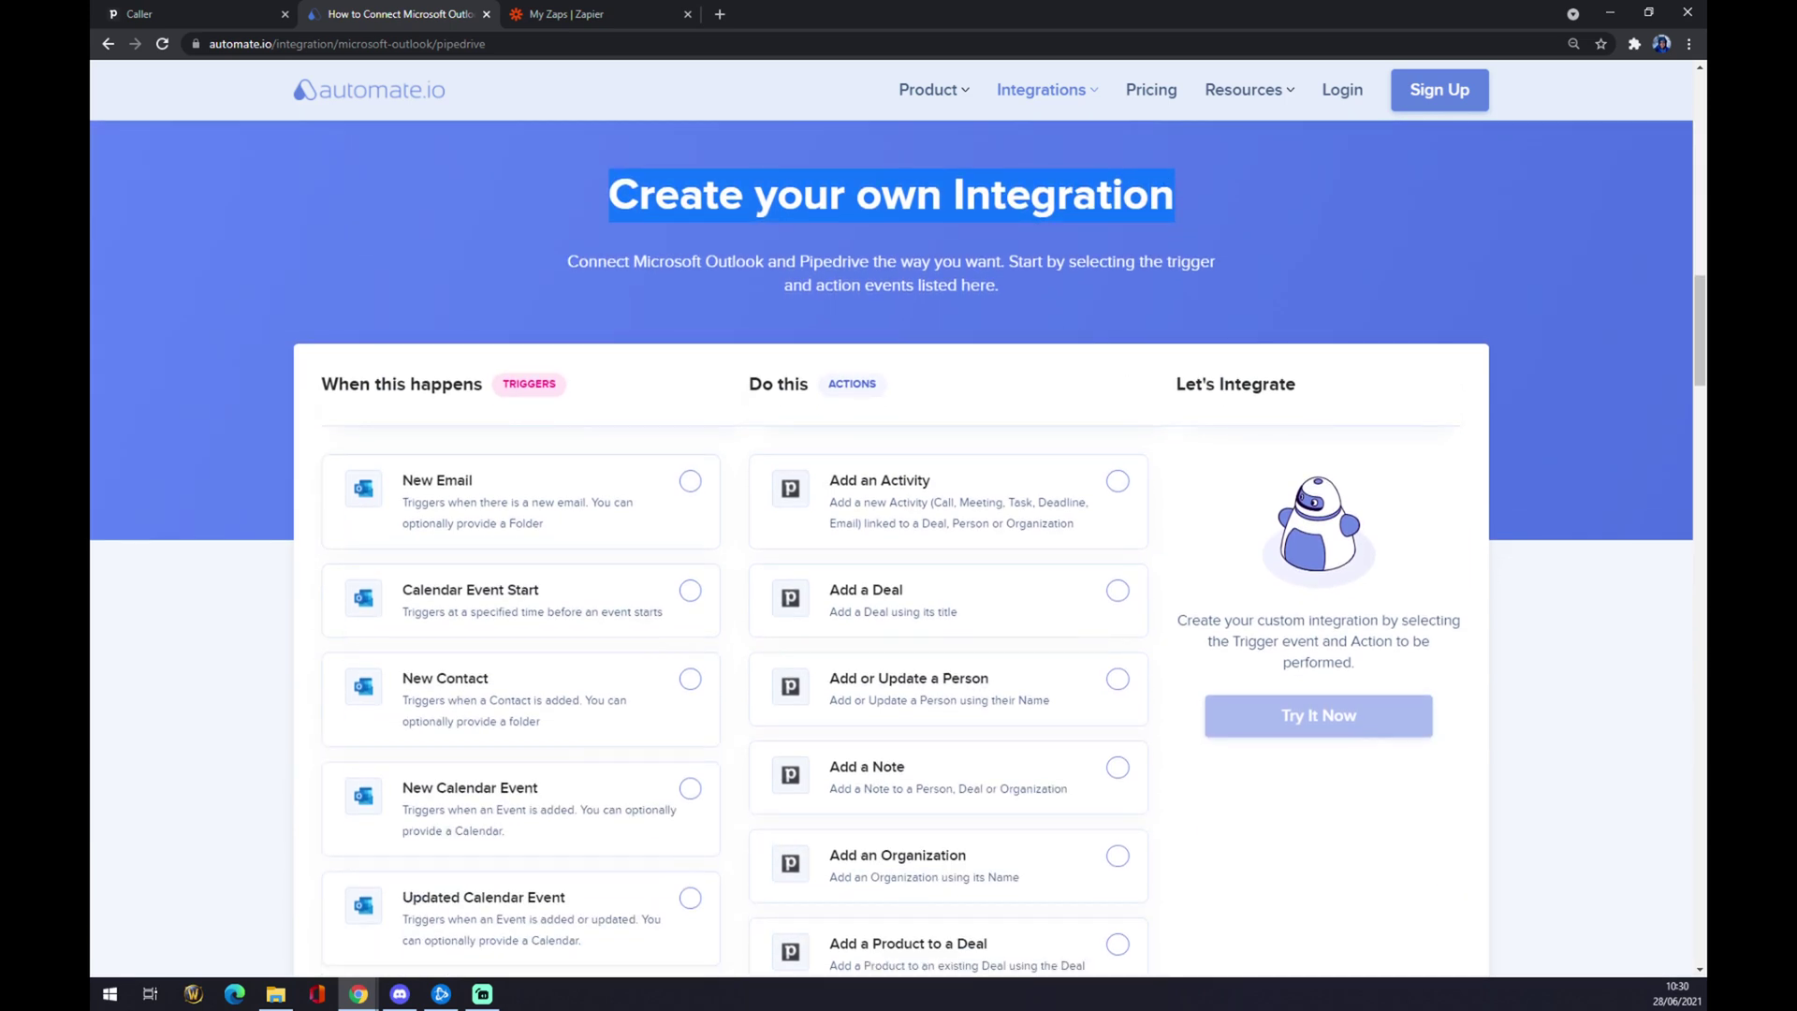
scroll(489, 159, down, 5)
scroll(570, 454, up, 3)
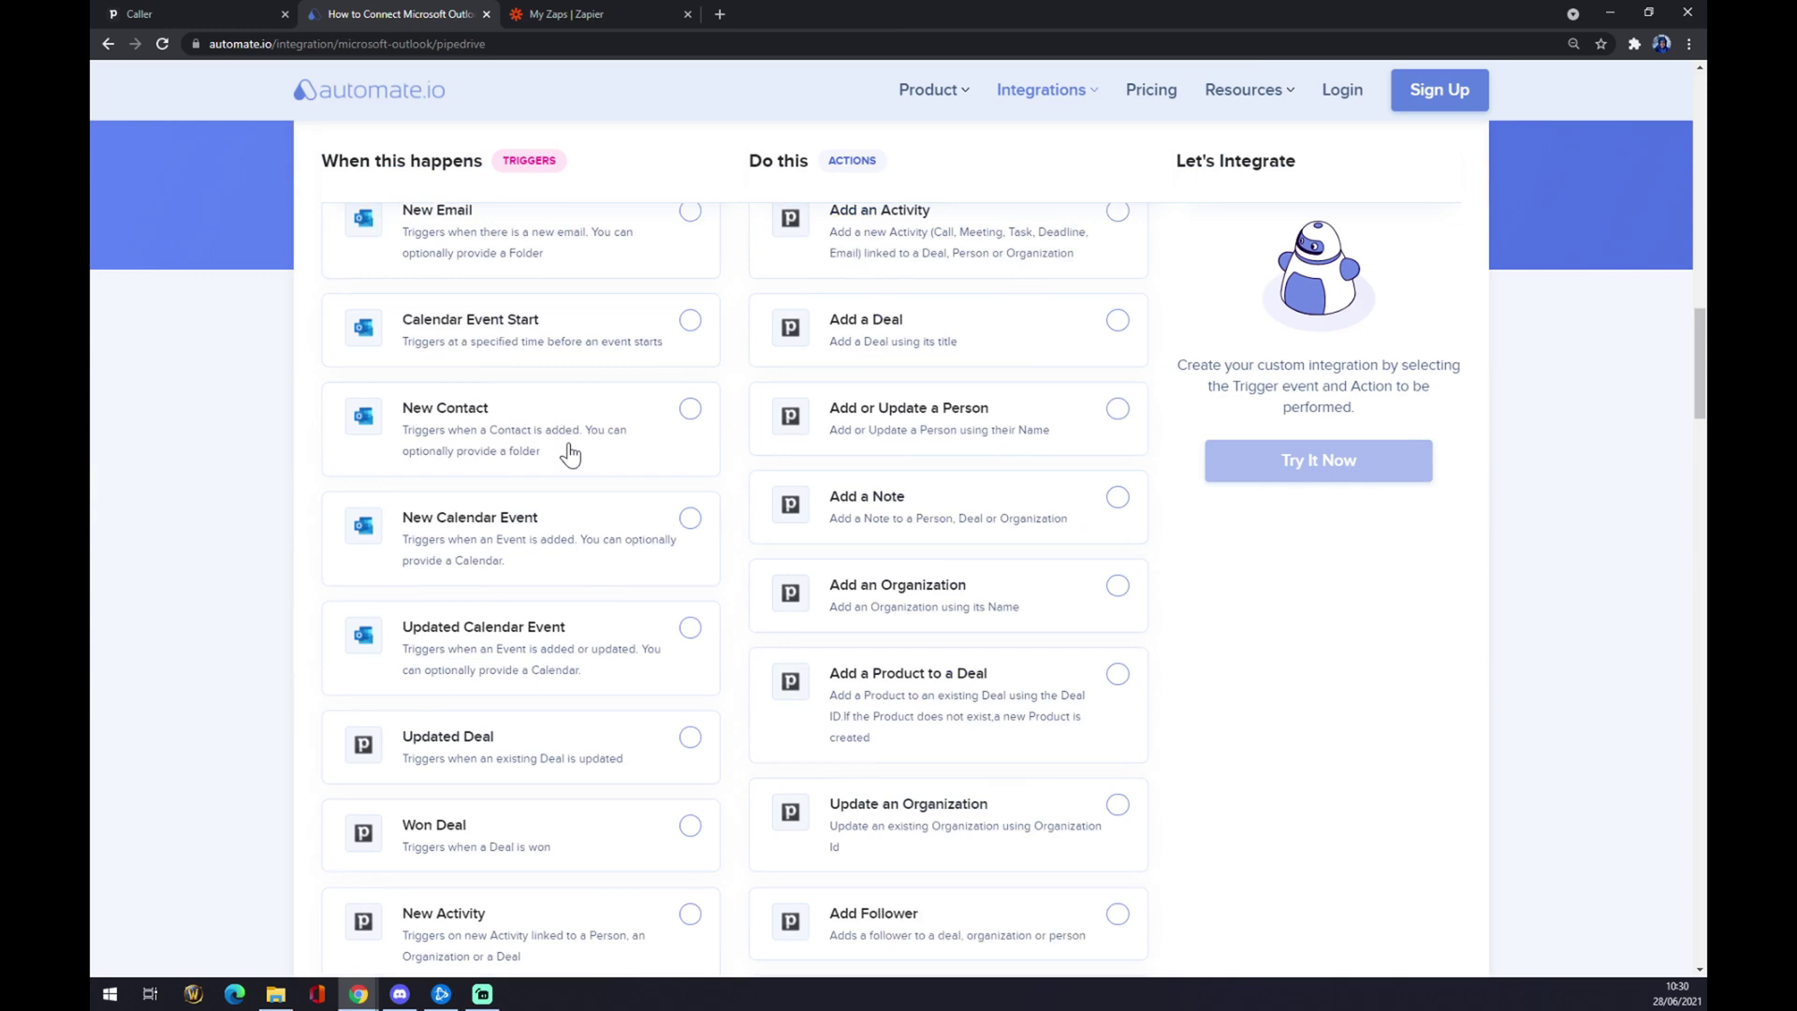
double_click(529, 216)
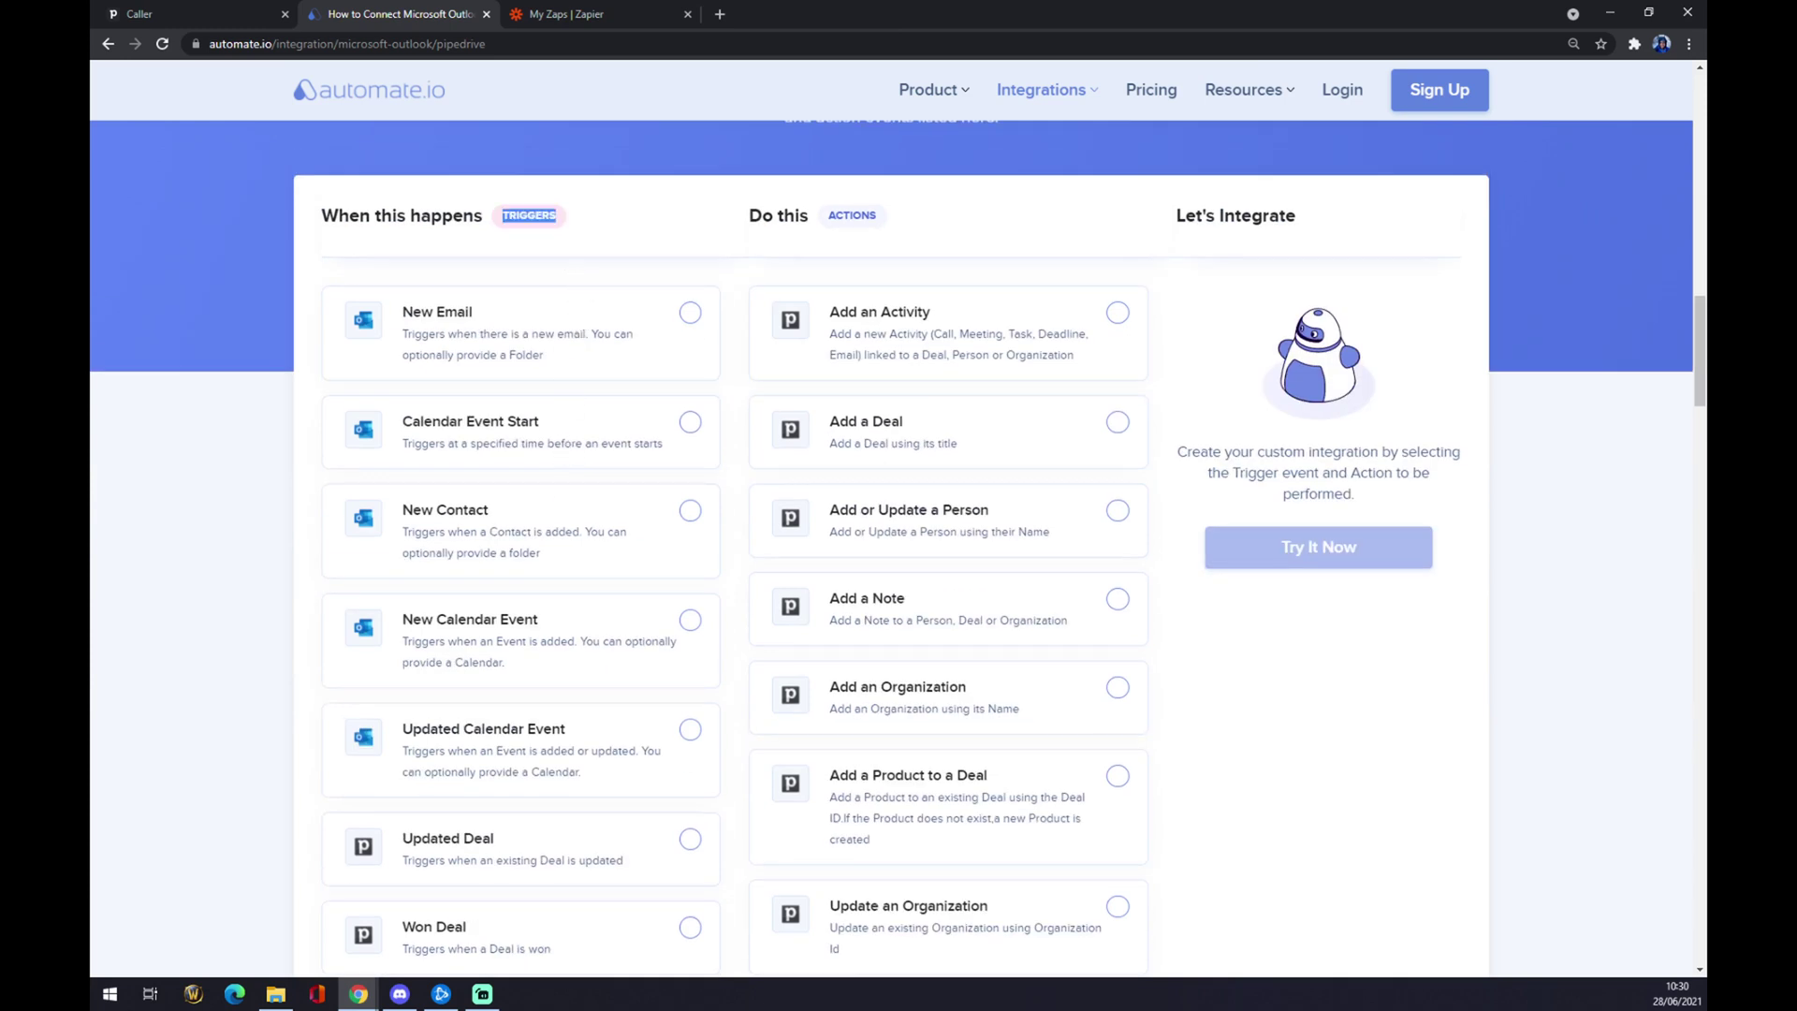
scroll(589, 276, down, 5)
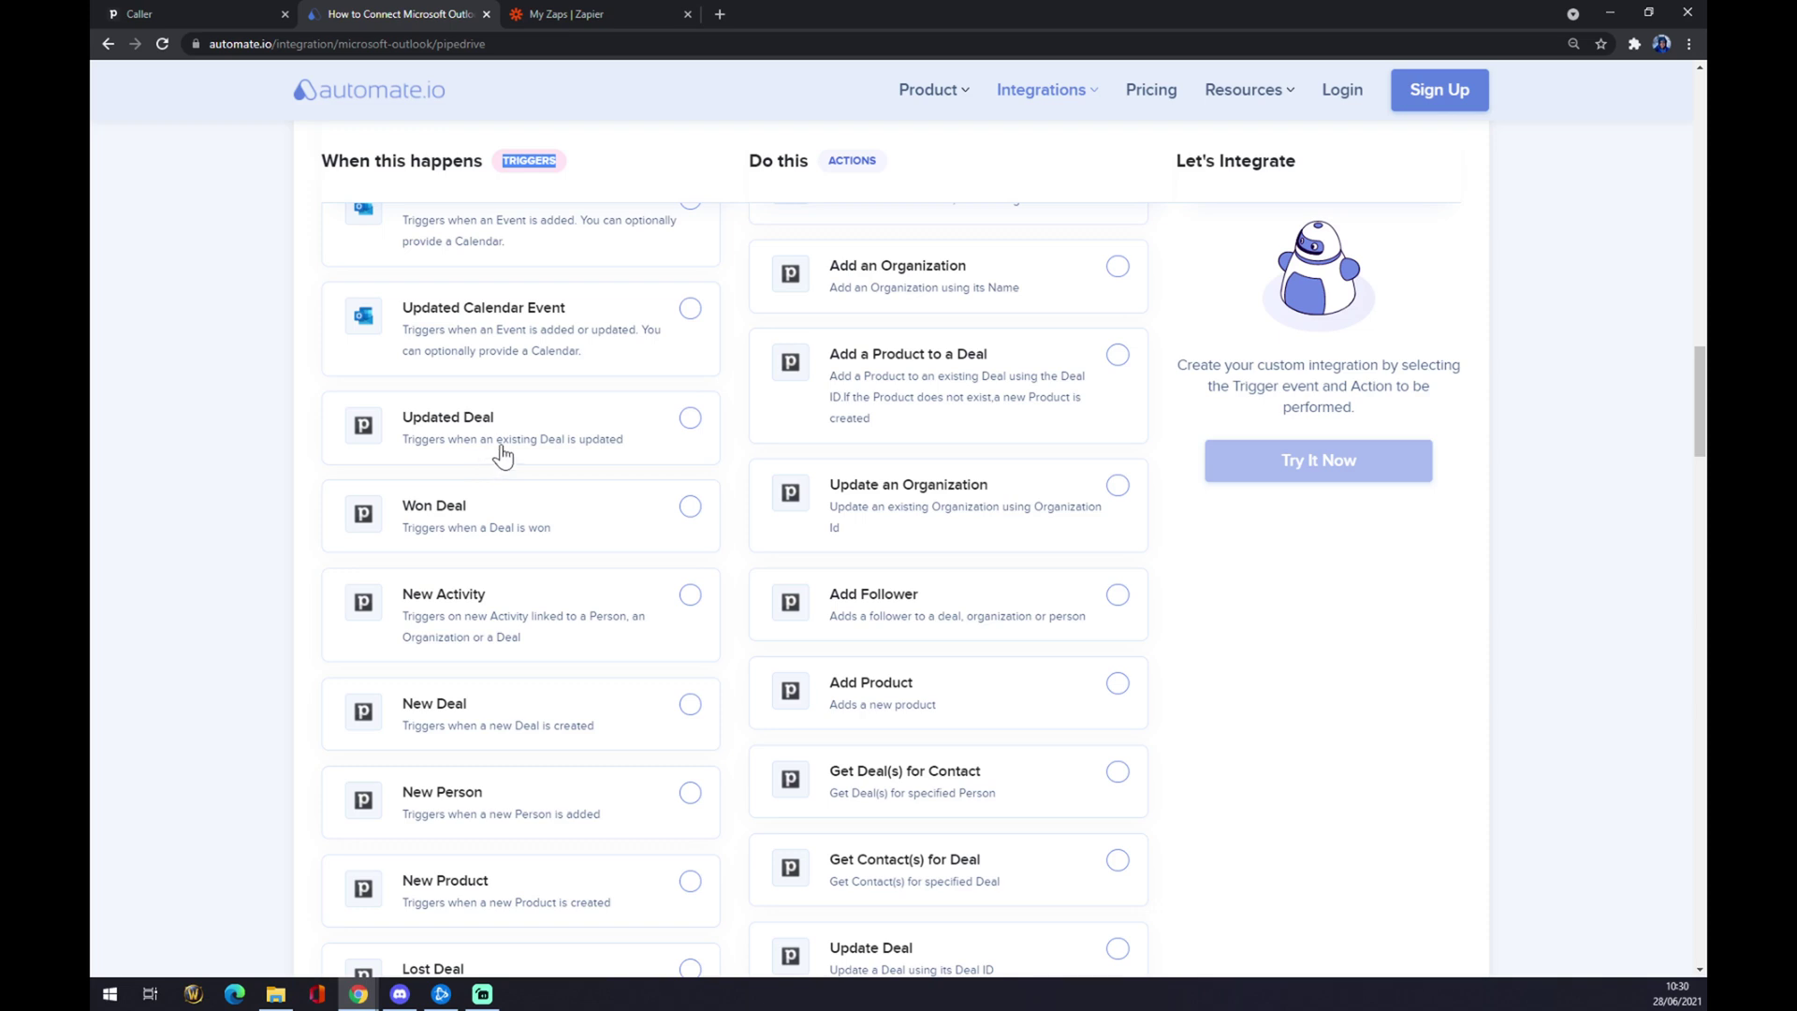
scroll(533, 441, down, 9)
scroll(477, 660, up, 9)
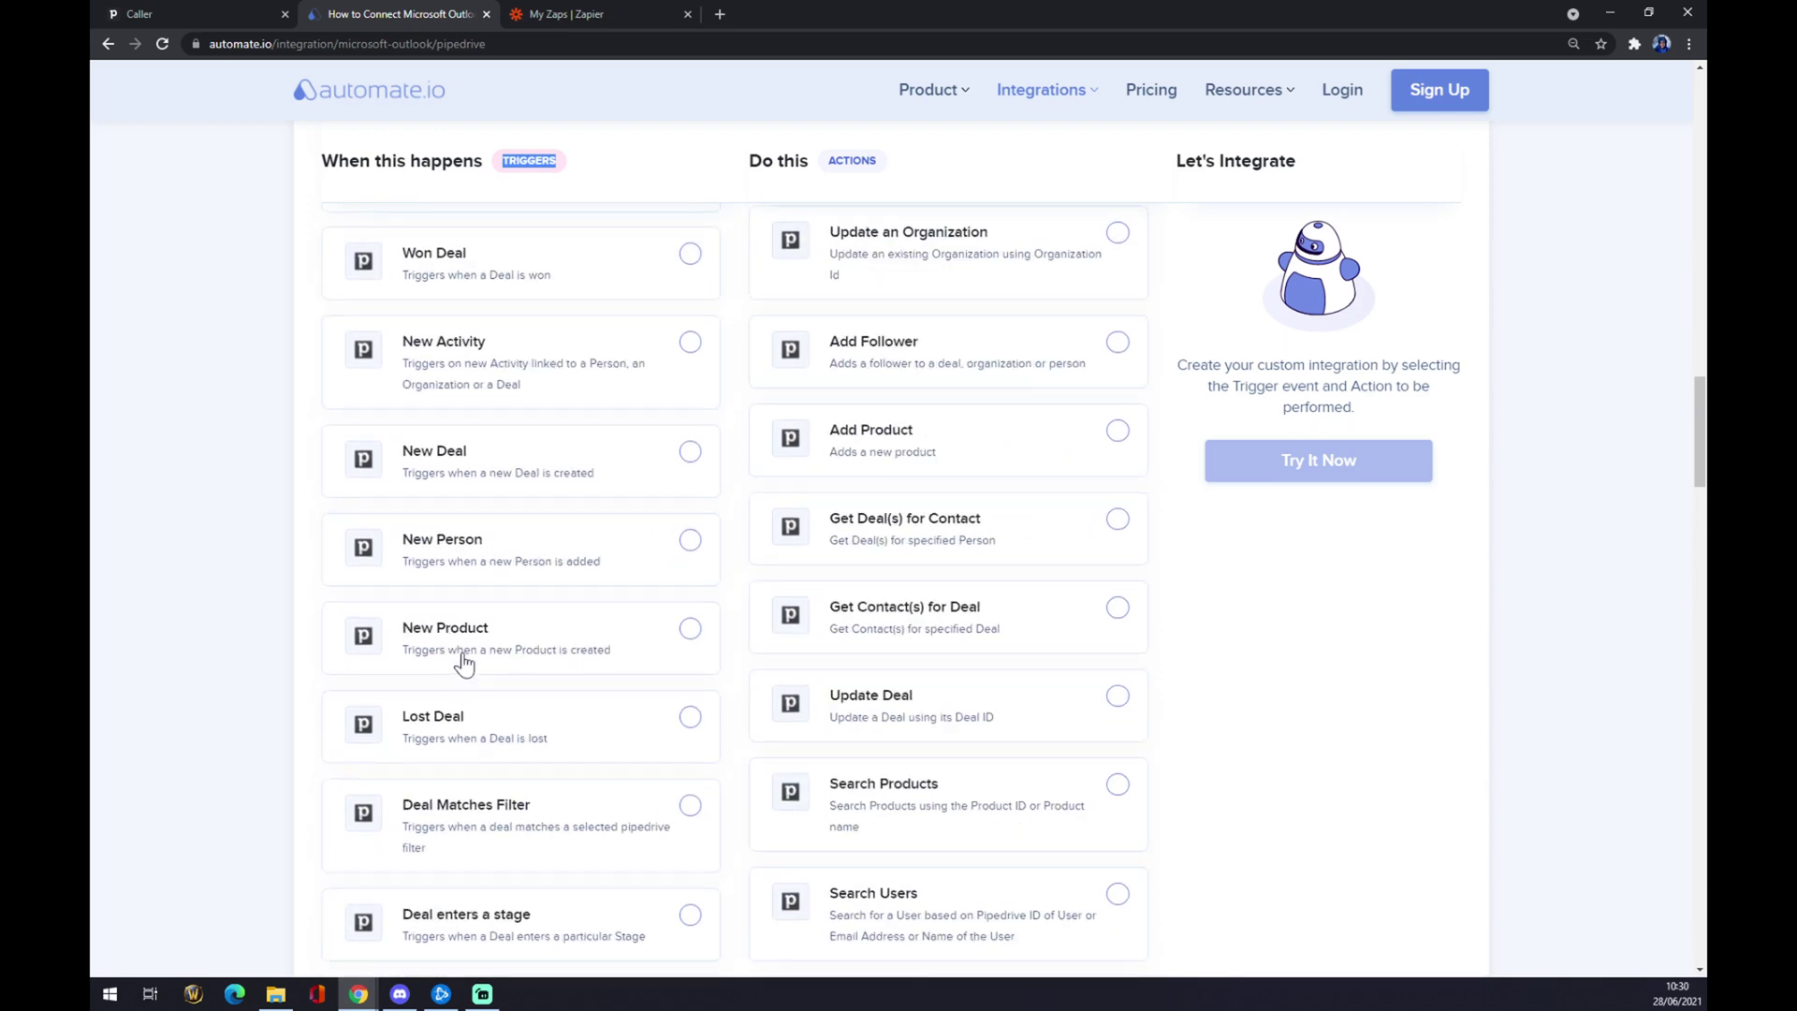
click(686, 379)
Select Send Email as the Outlook action.
scroll(599, 403, up, 5)
scroll(496, 440, up, 1)
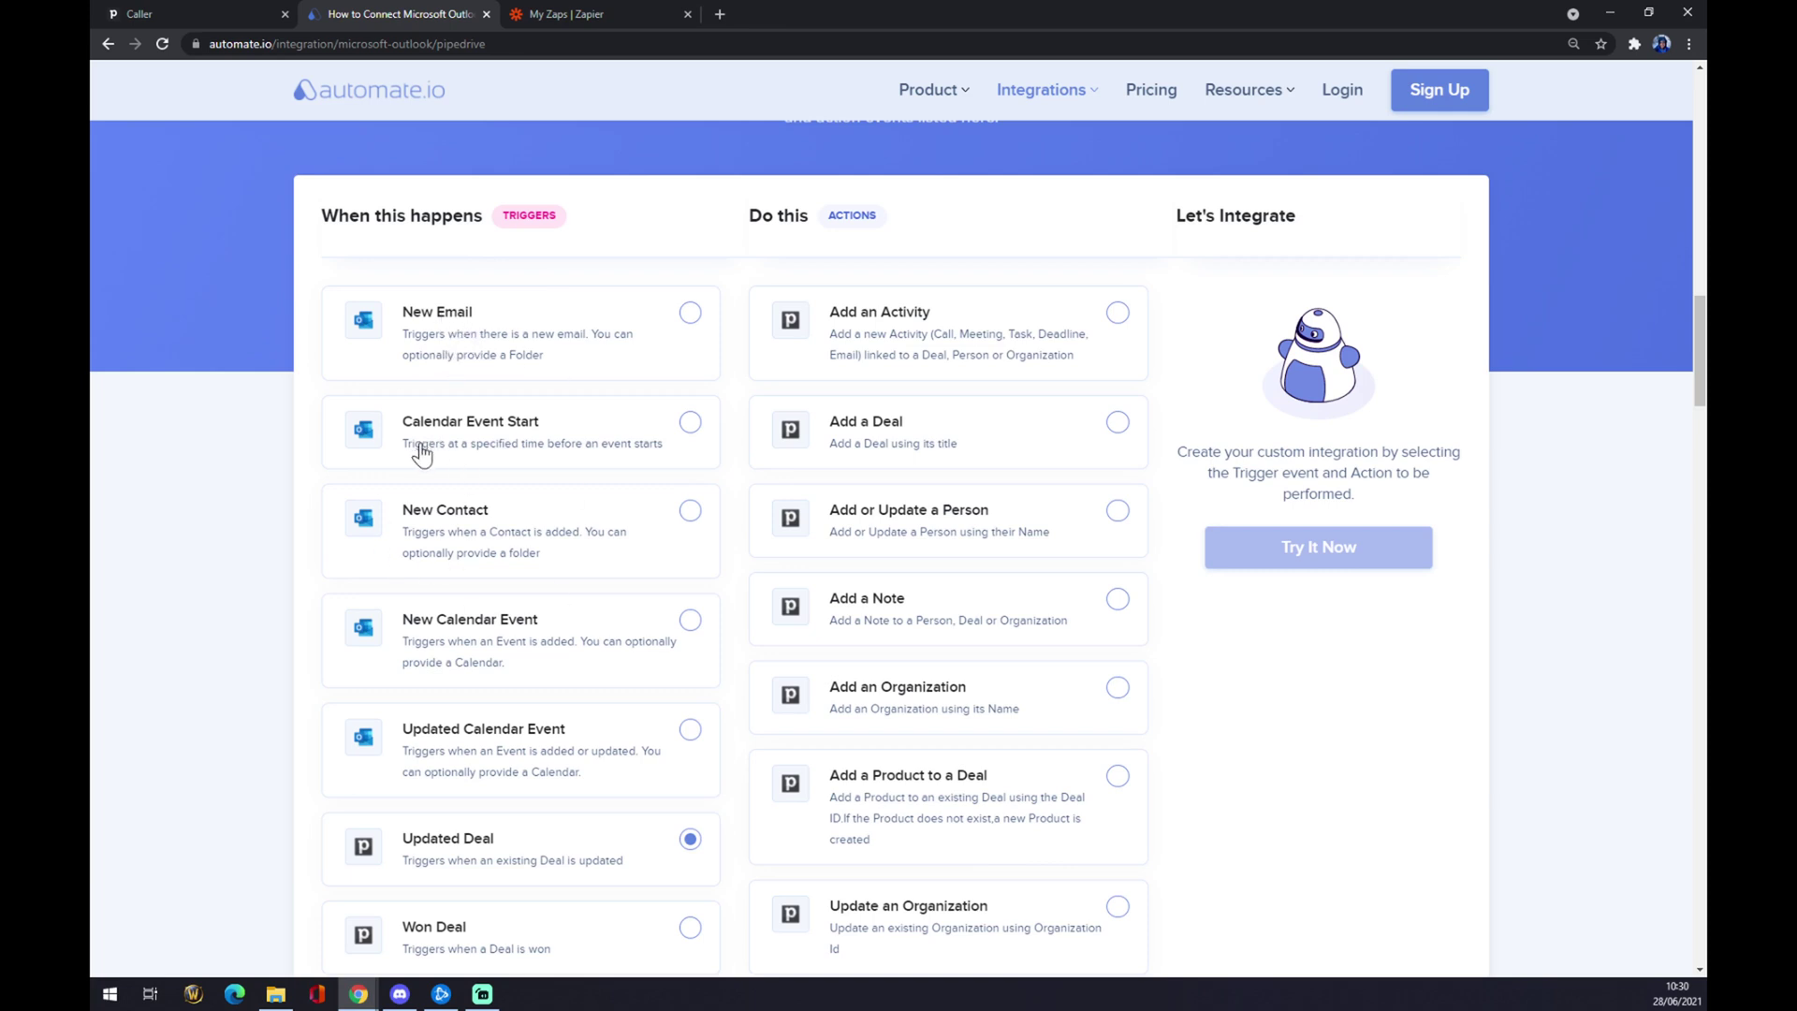
double_click(870, 217)
scroll(945, 328, down, 15)
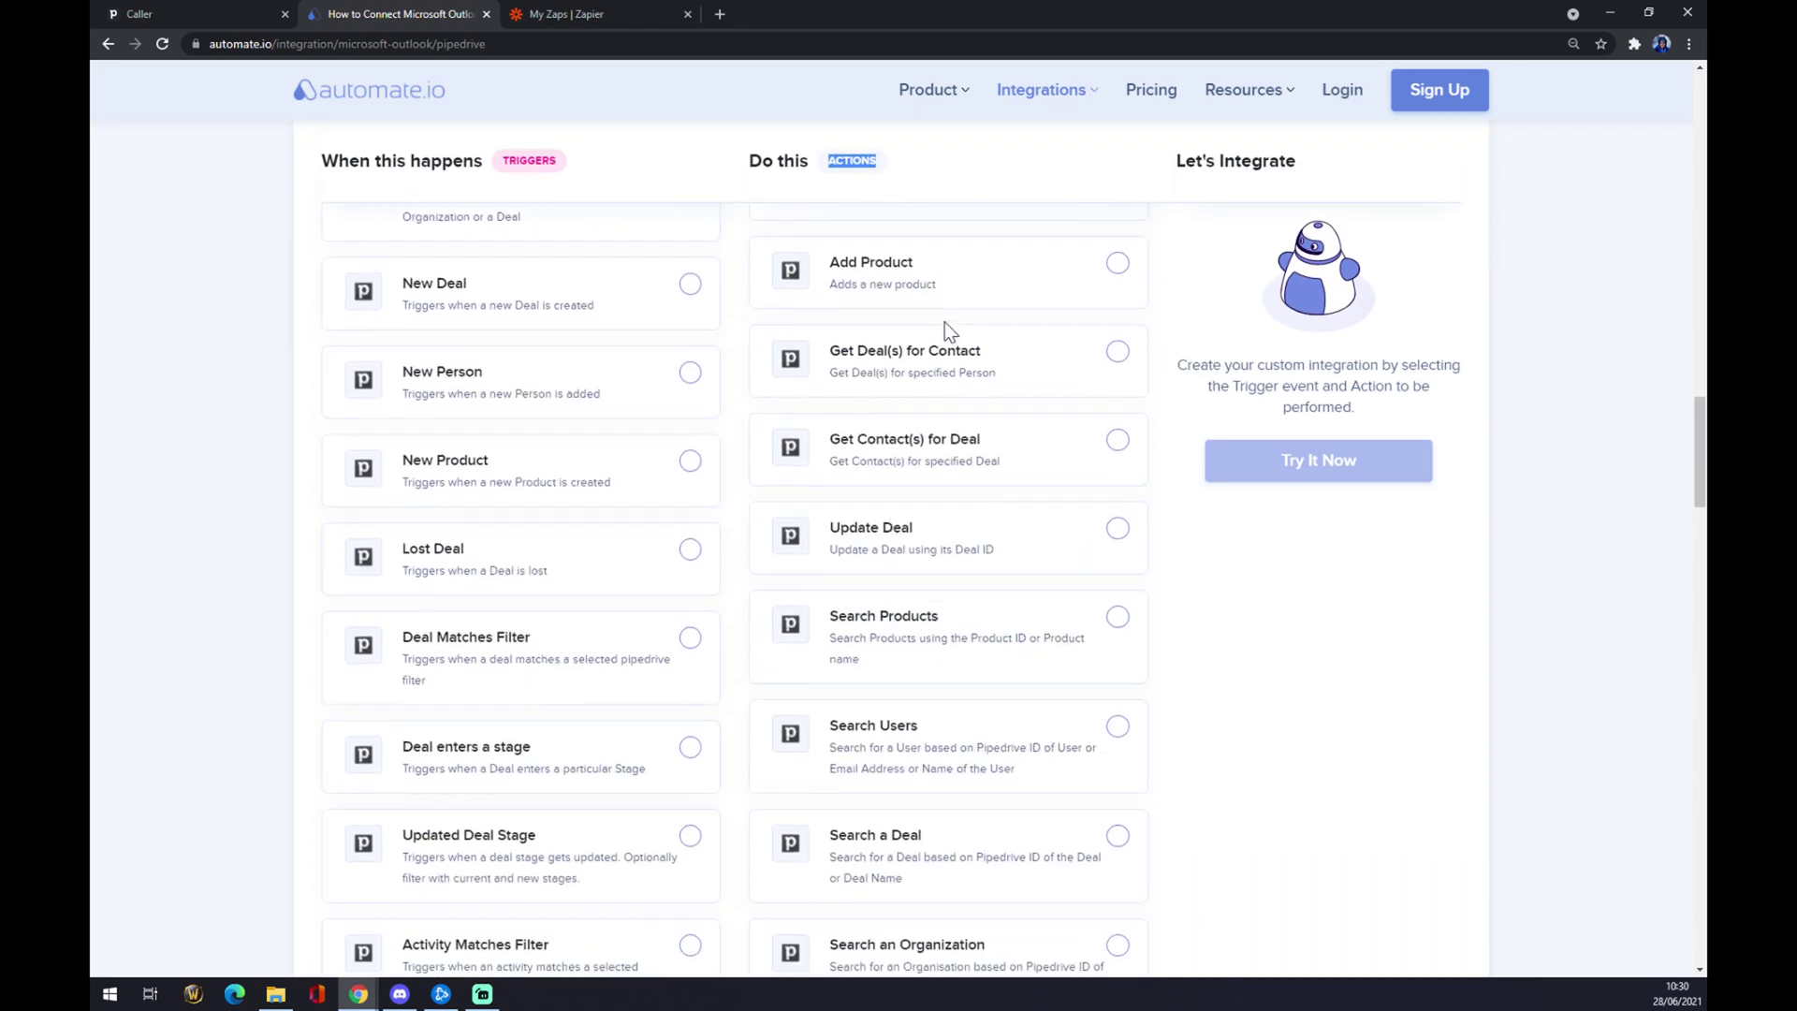
scroll(946, 328, down, 3)
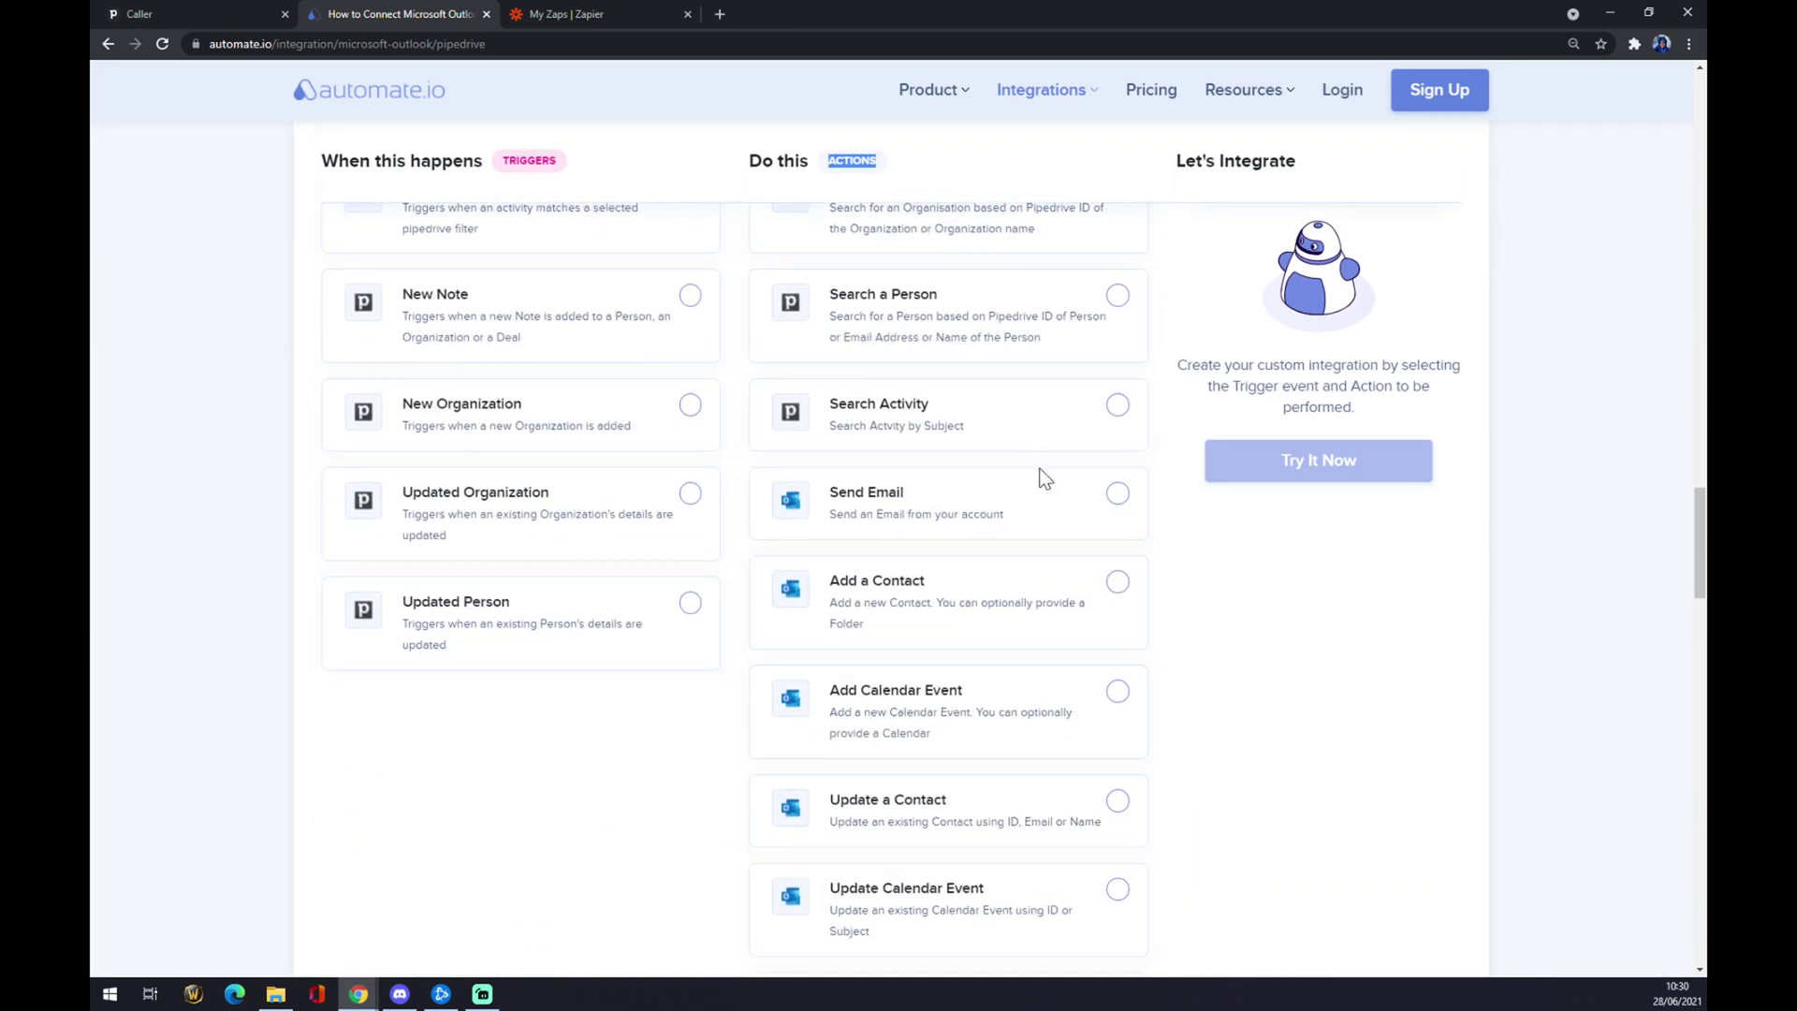
click(1047, 521)
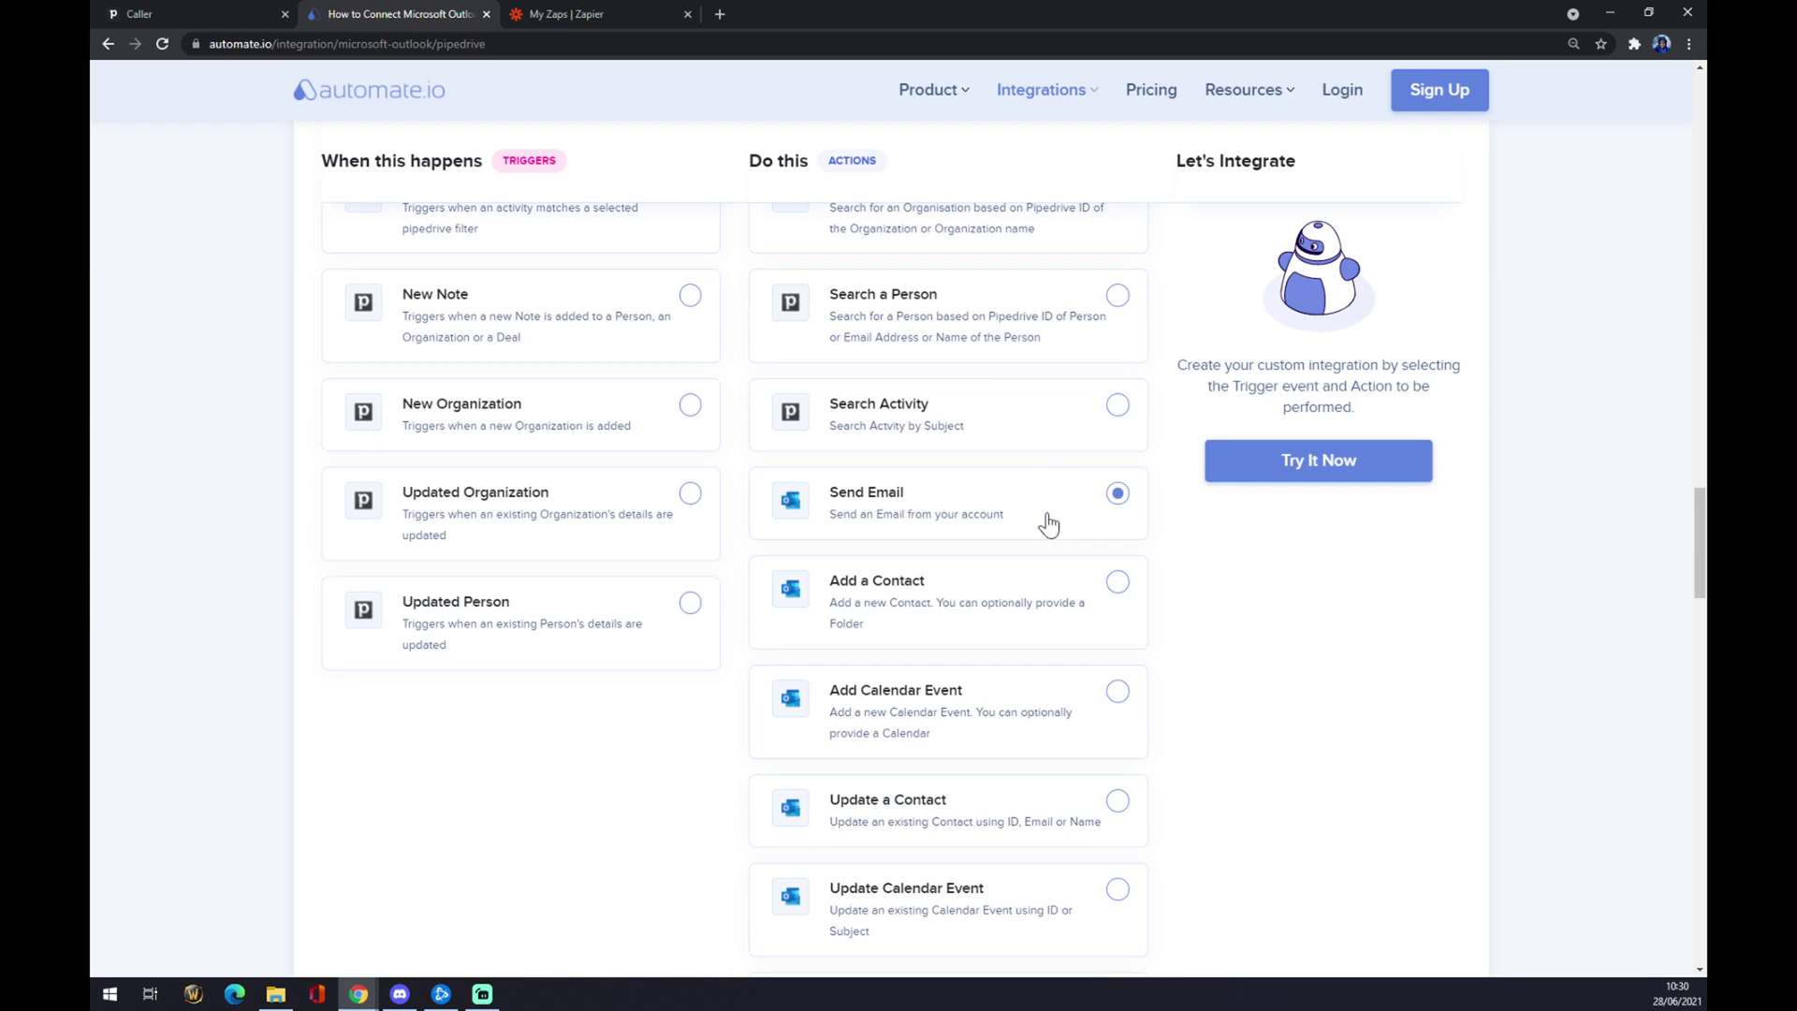
scroll(734, 486, up, 7)
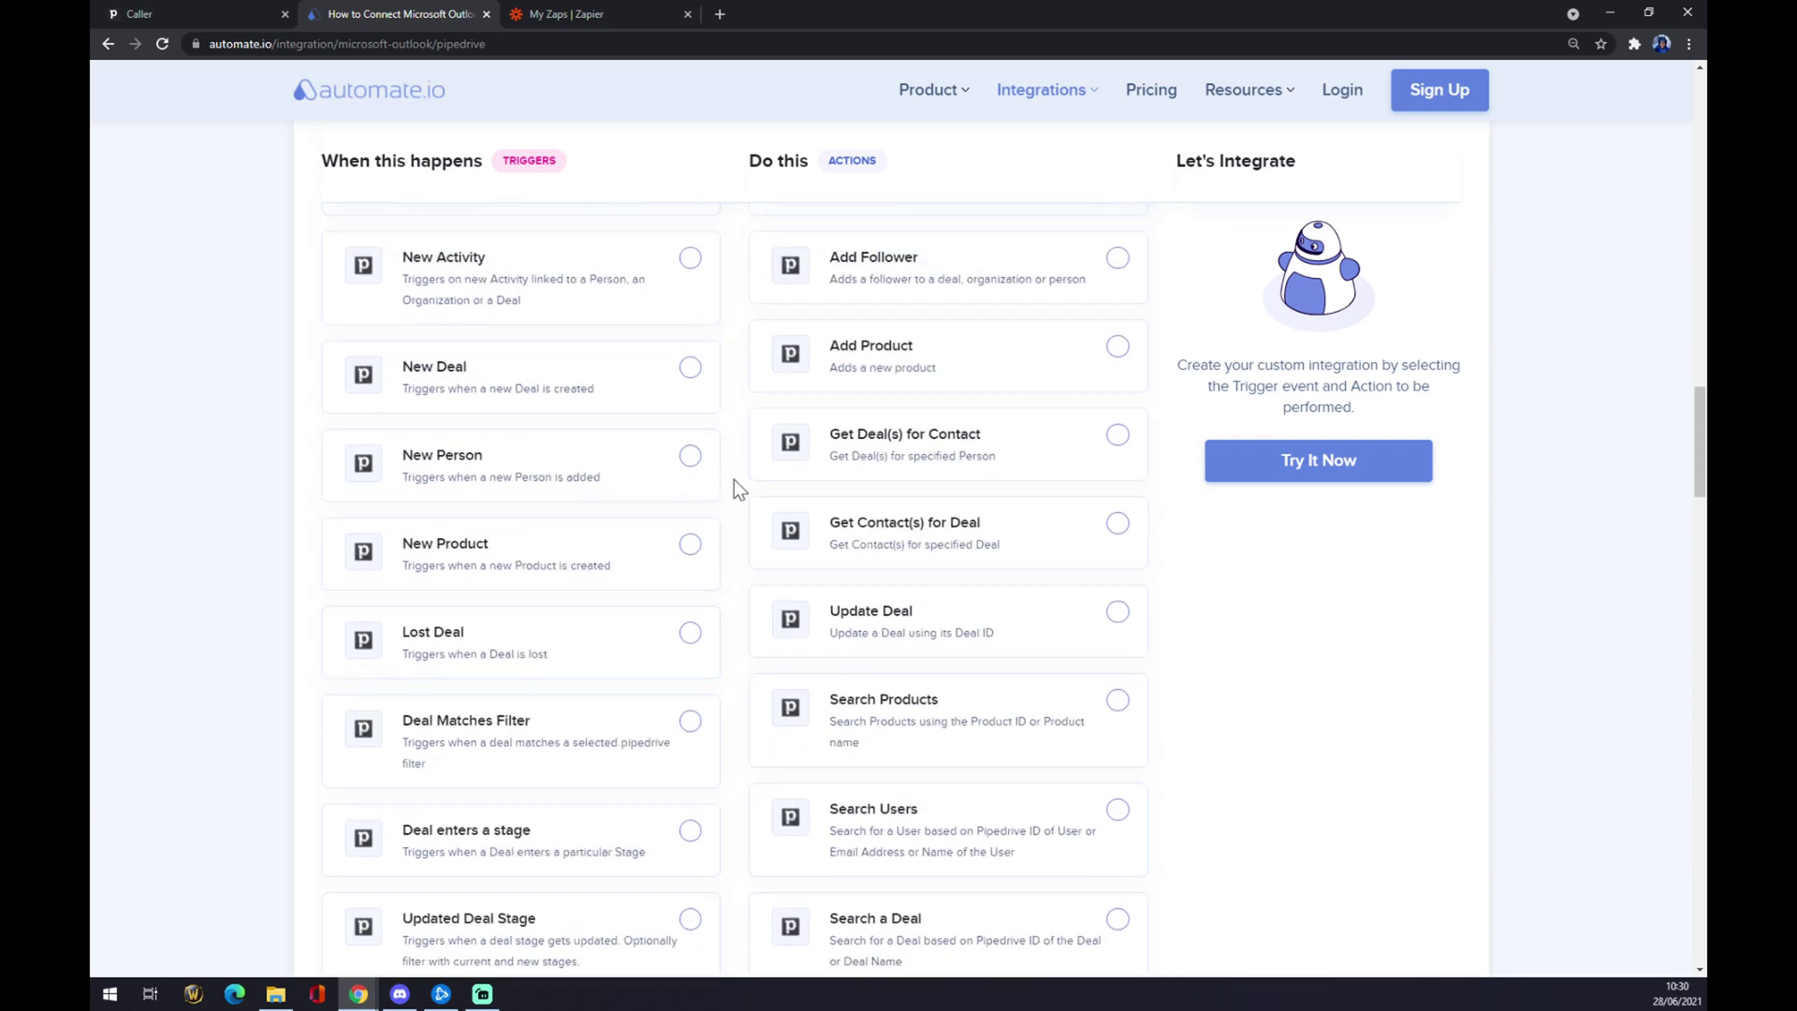
scroll(734, 479, up, 3)
scroll(738, 473, down, 7)
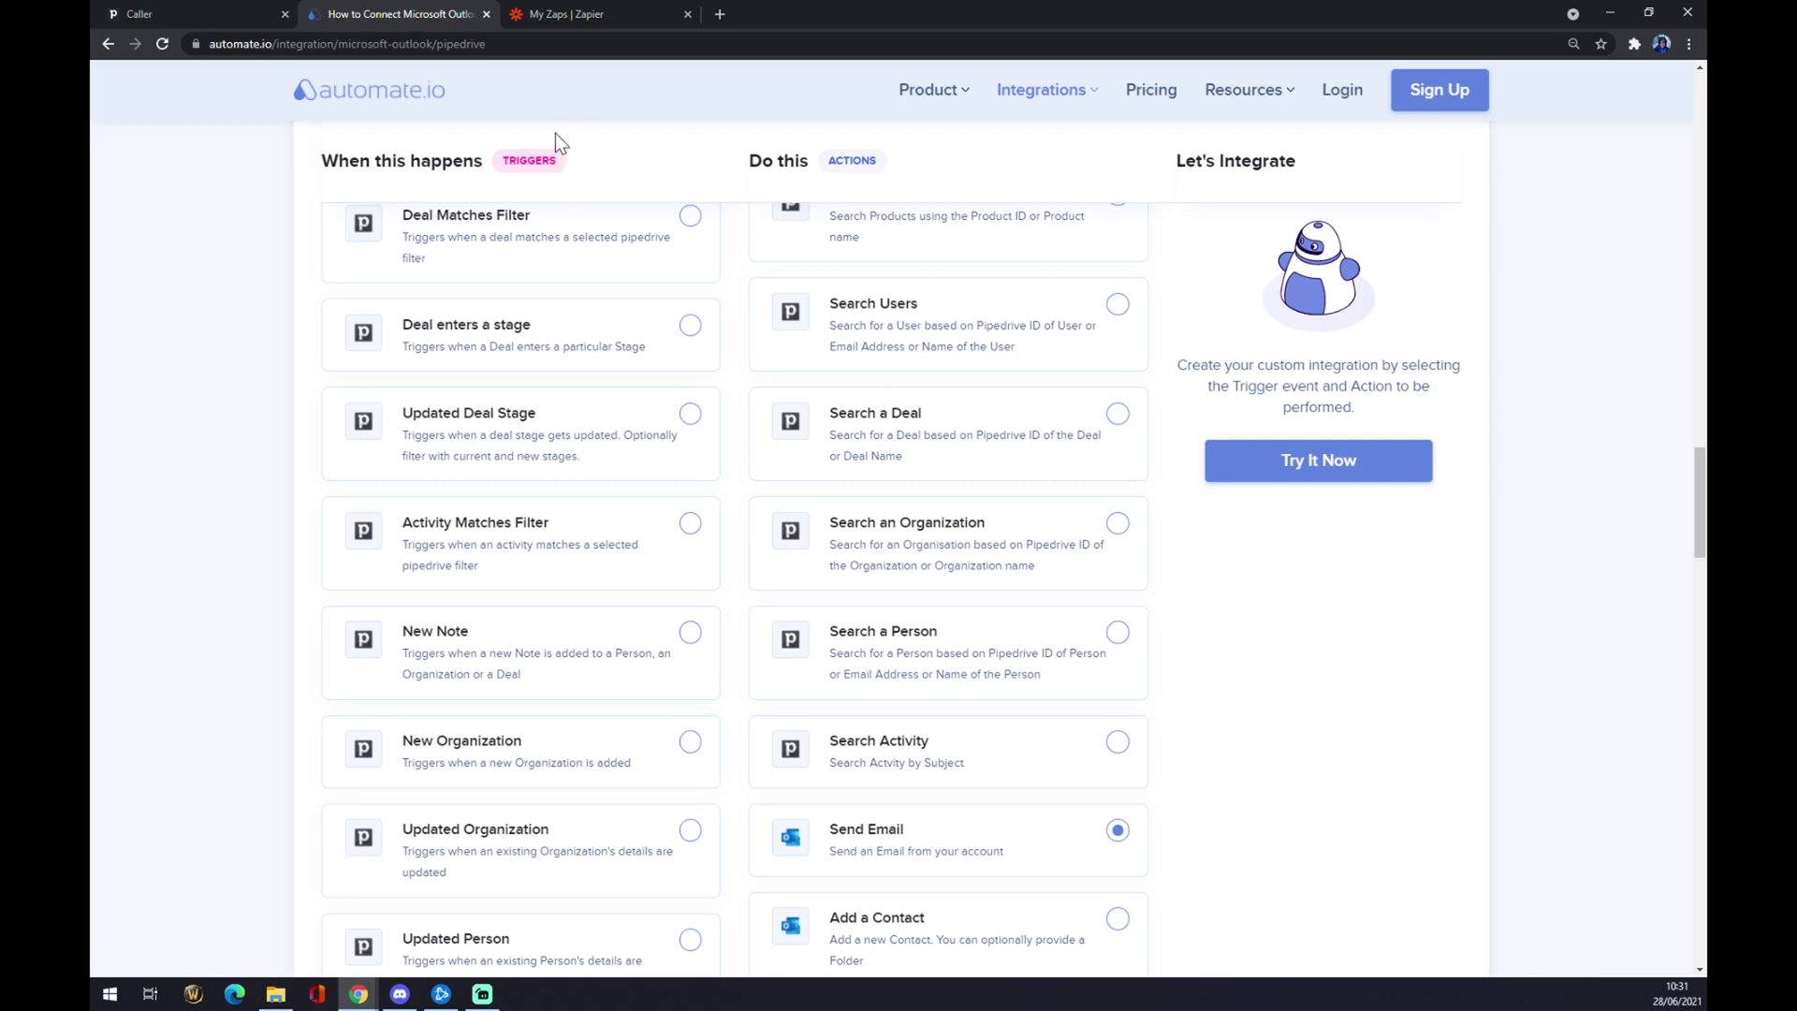
From the My Zaps tab in Zapier, choose Make a Zap to open a new zap.
click(592, 15)
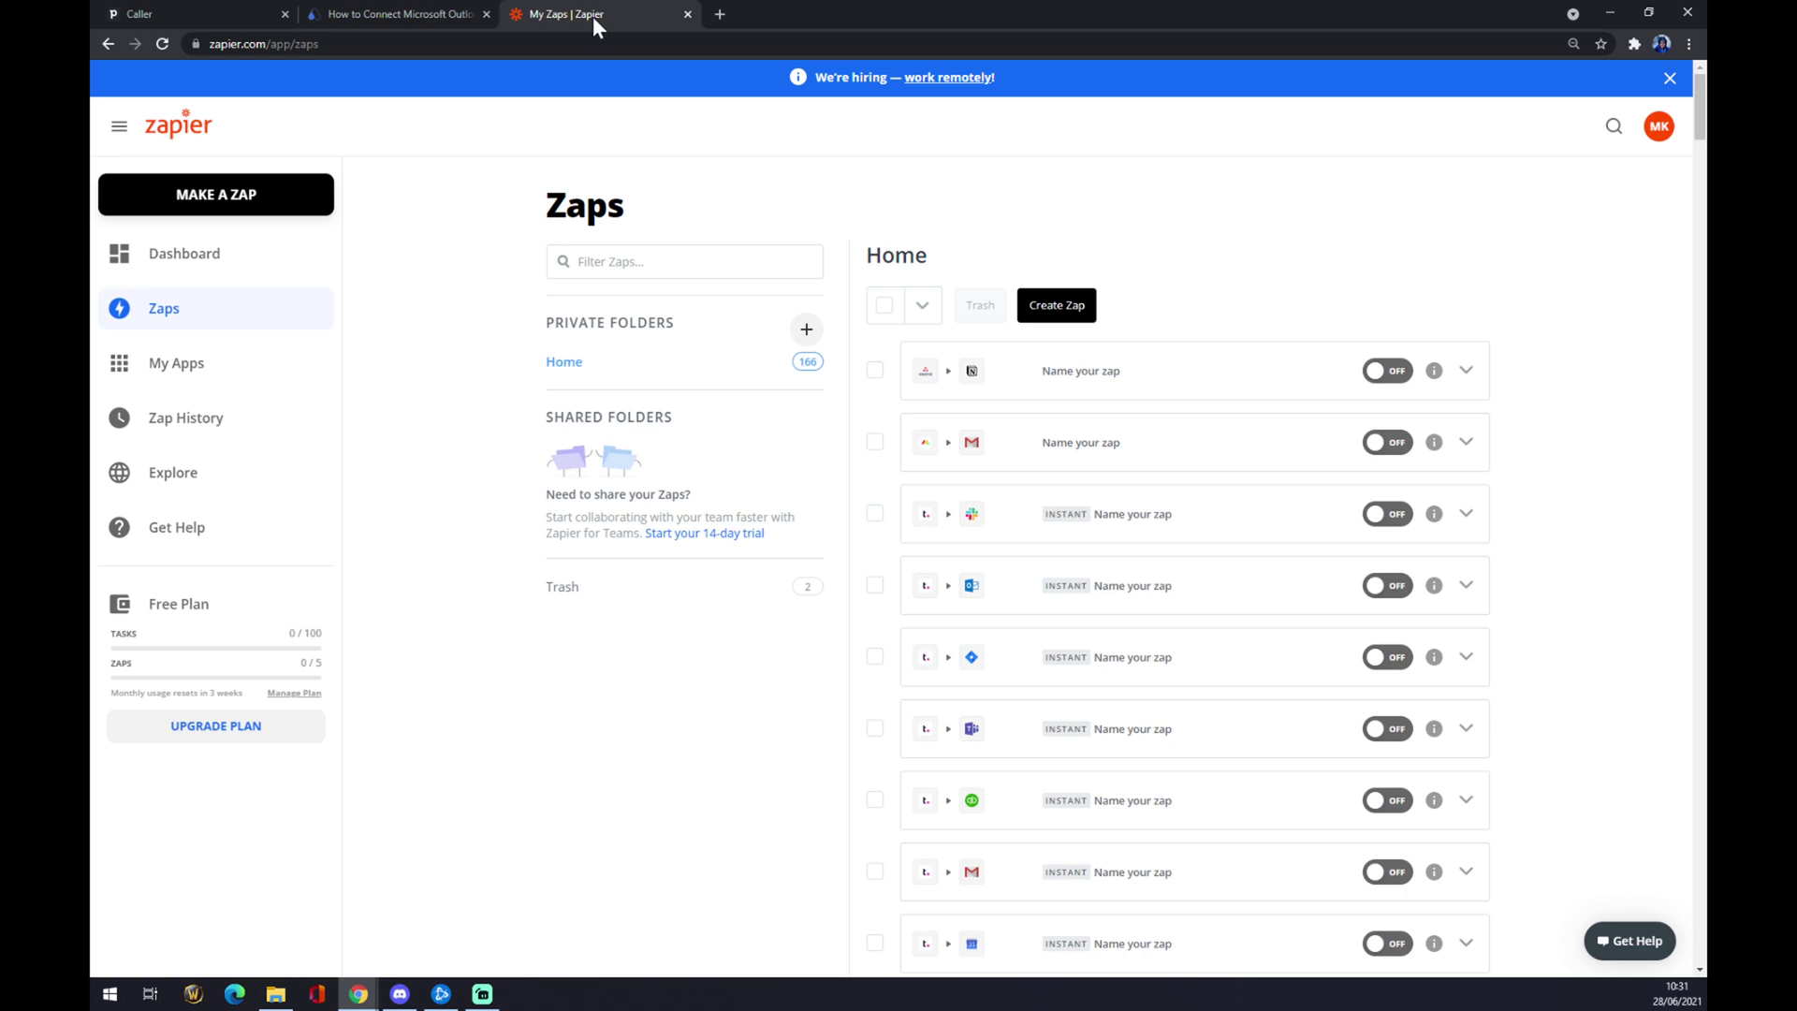
click(242, 220)
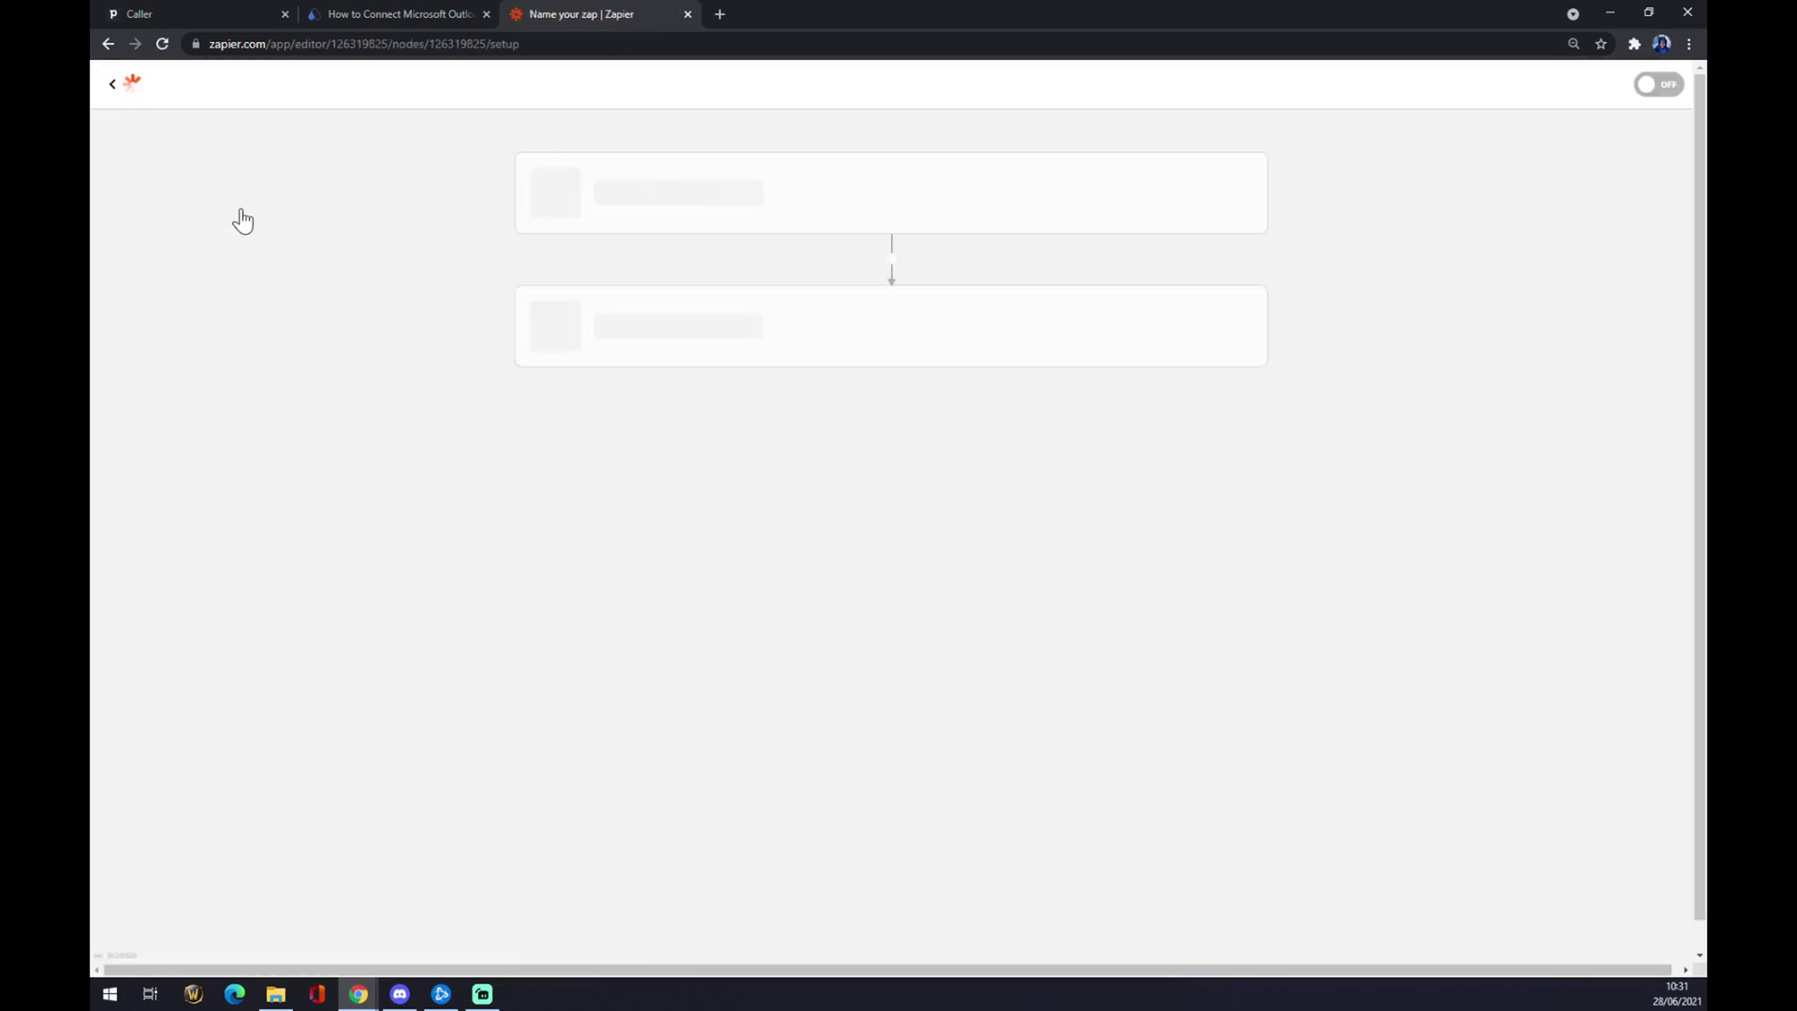
Choose Pipedrive as the trigger app with New Activity as its trigger event.
click(180, 125)
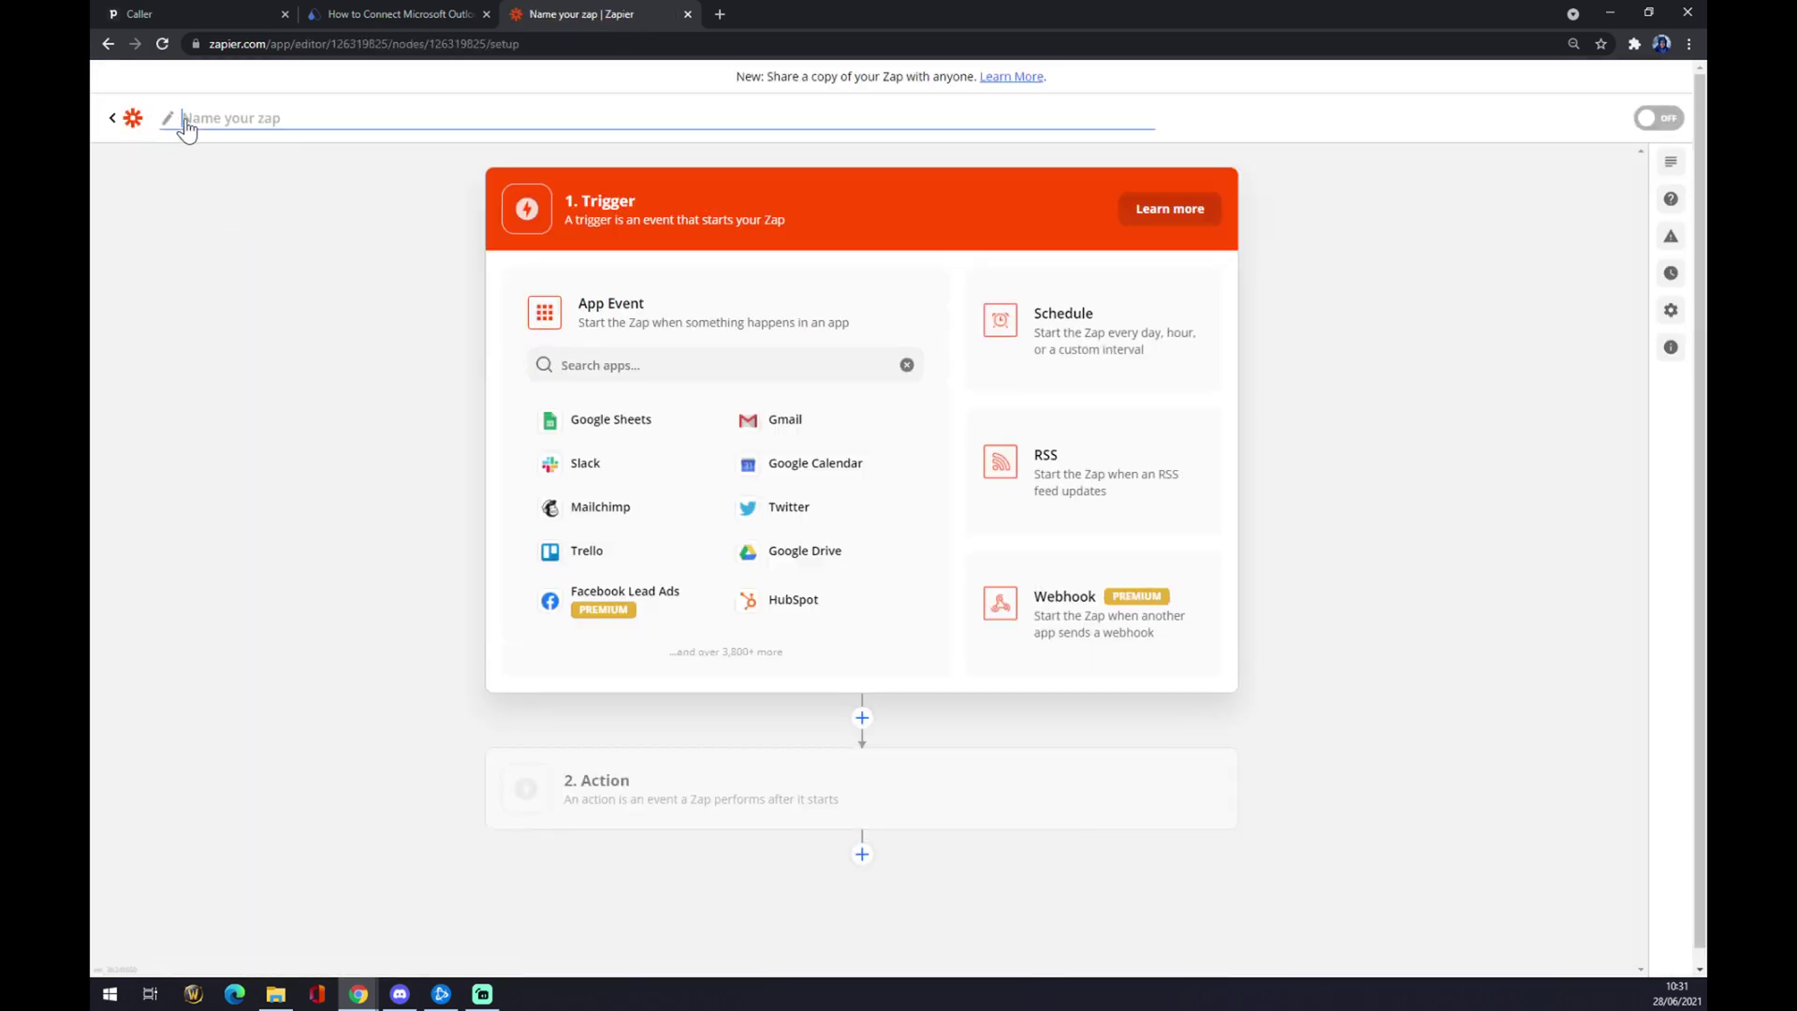
click(423, 199)
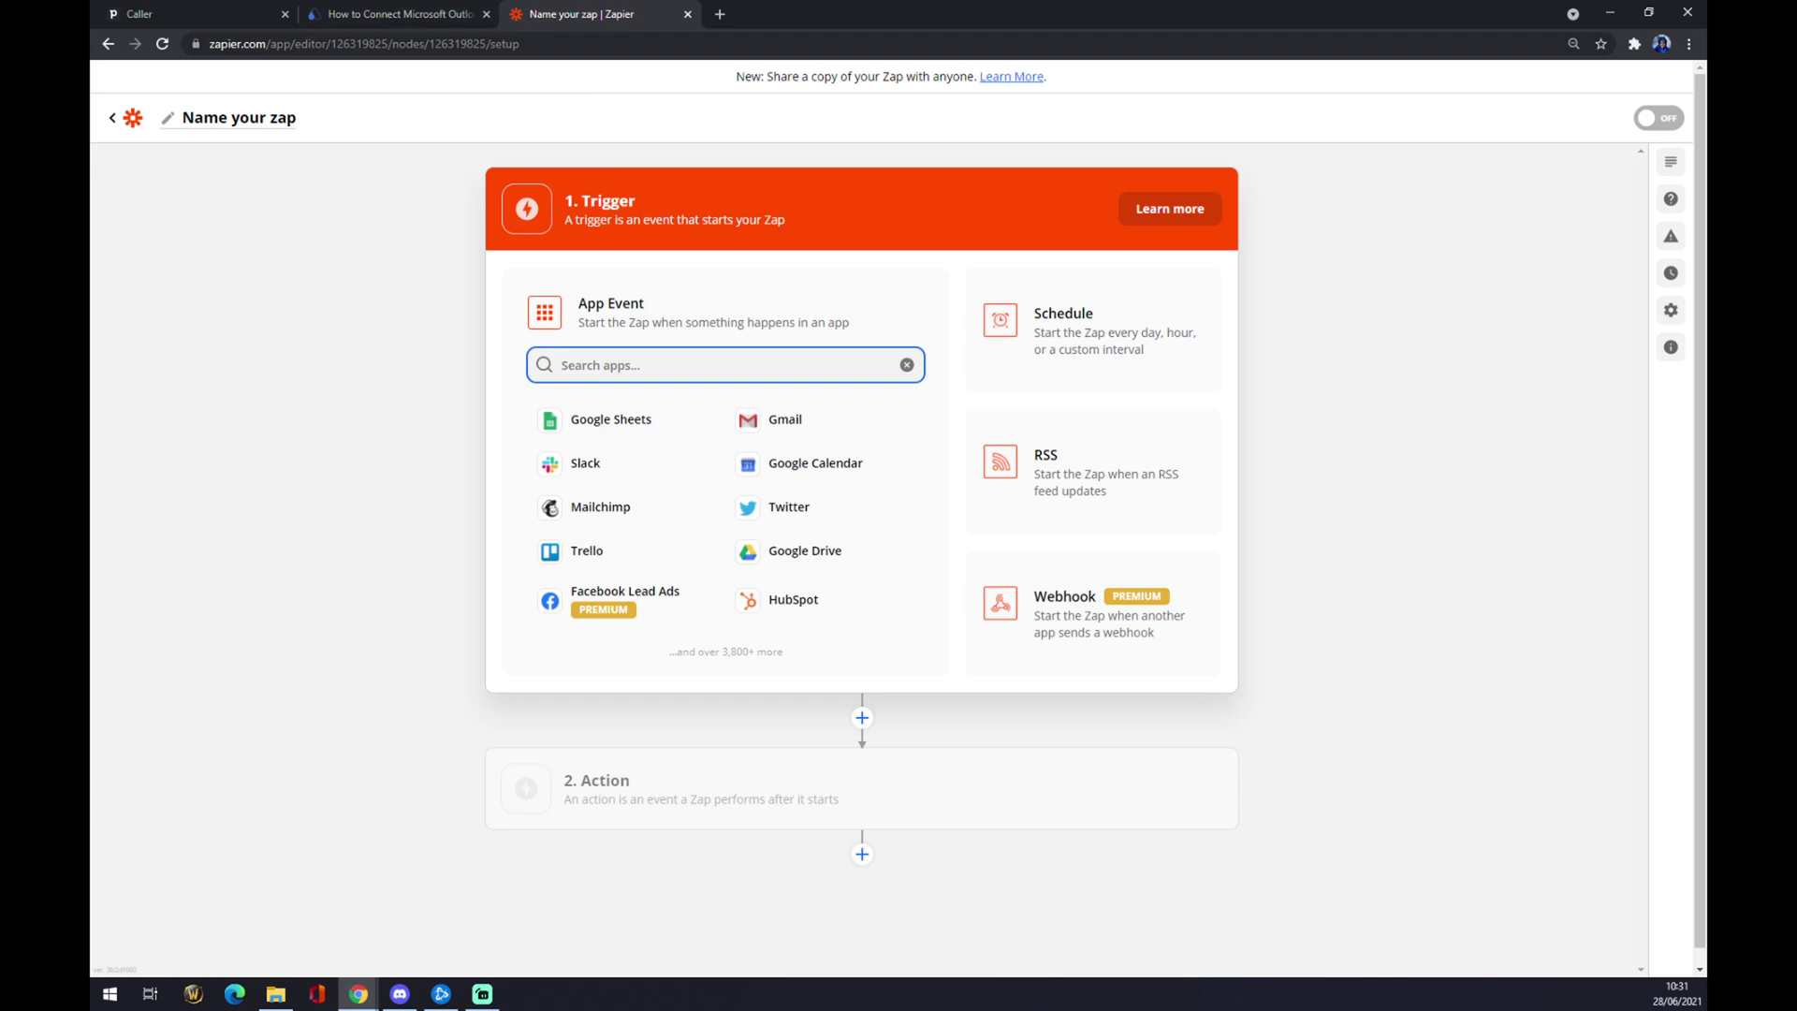
text(pipedr)
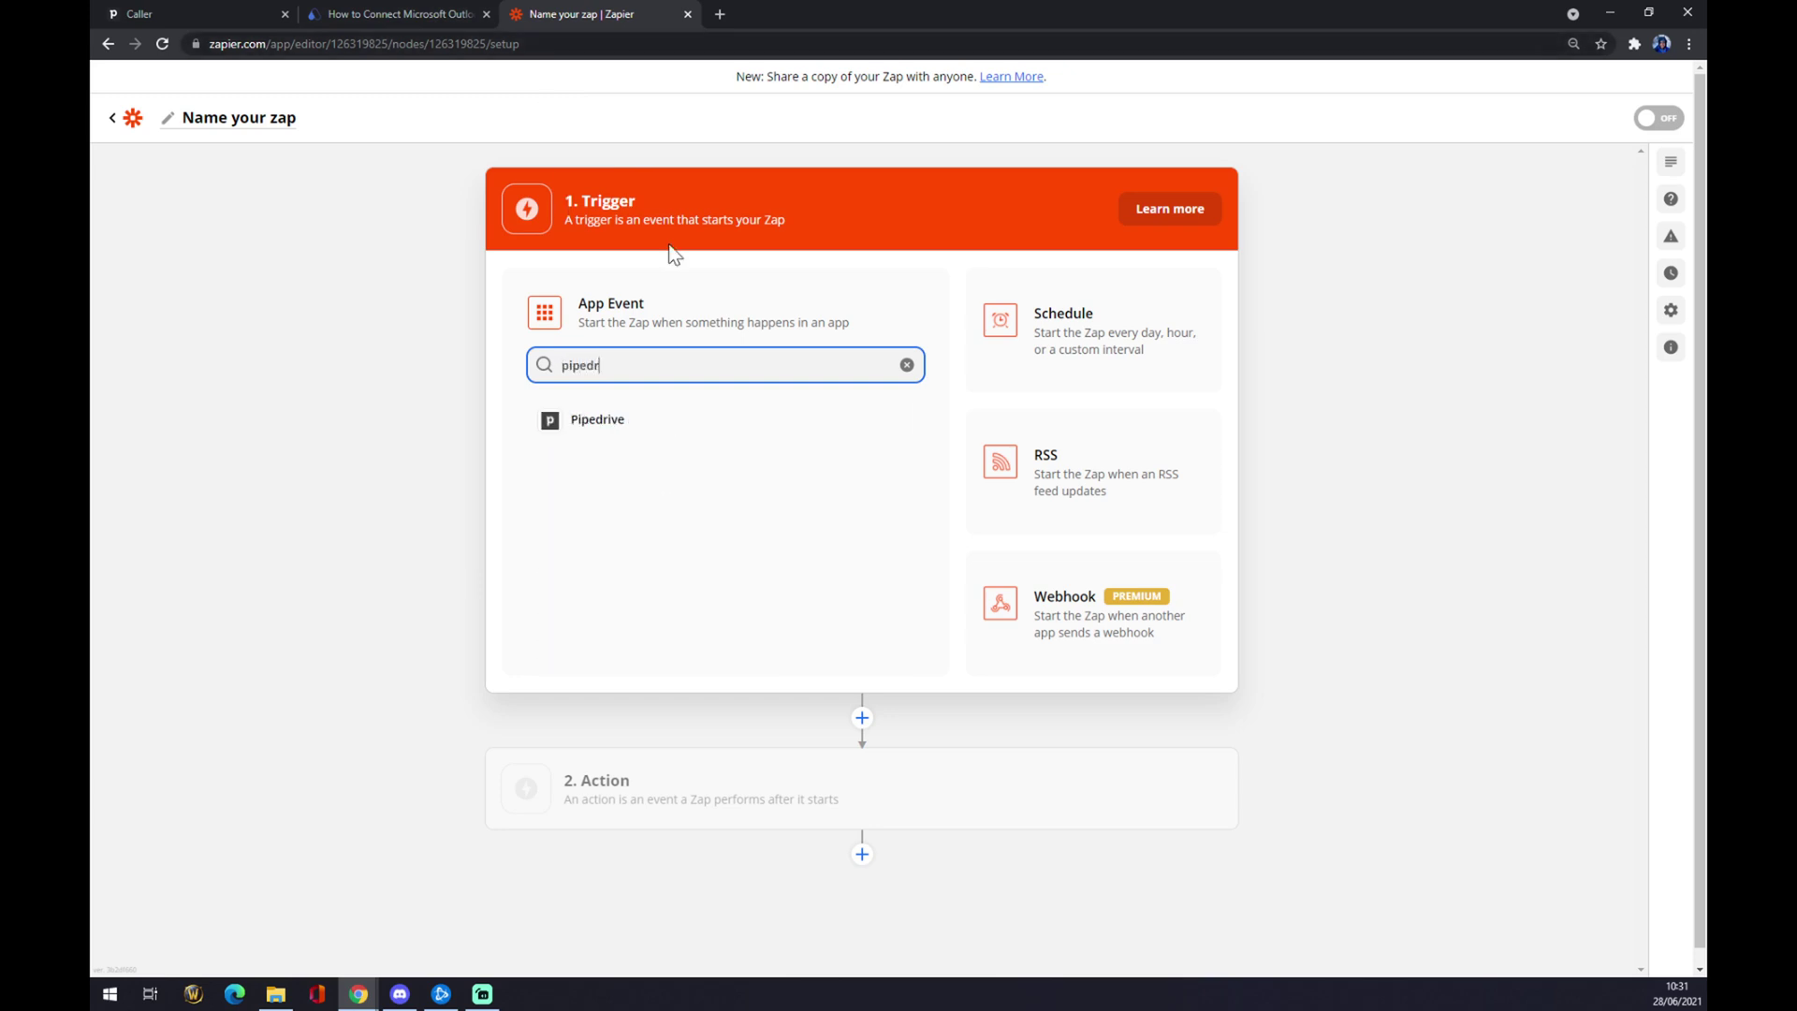
click(658, 418)
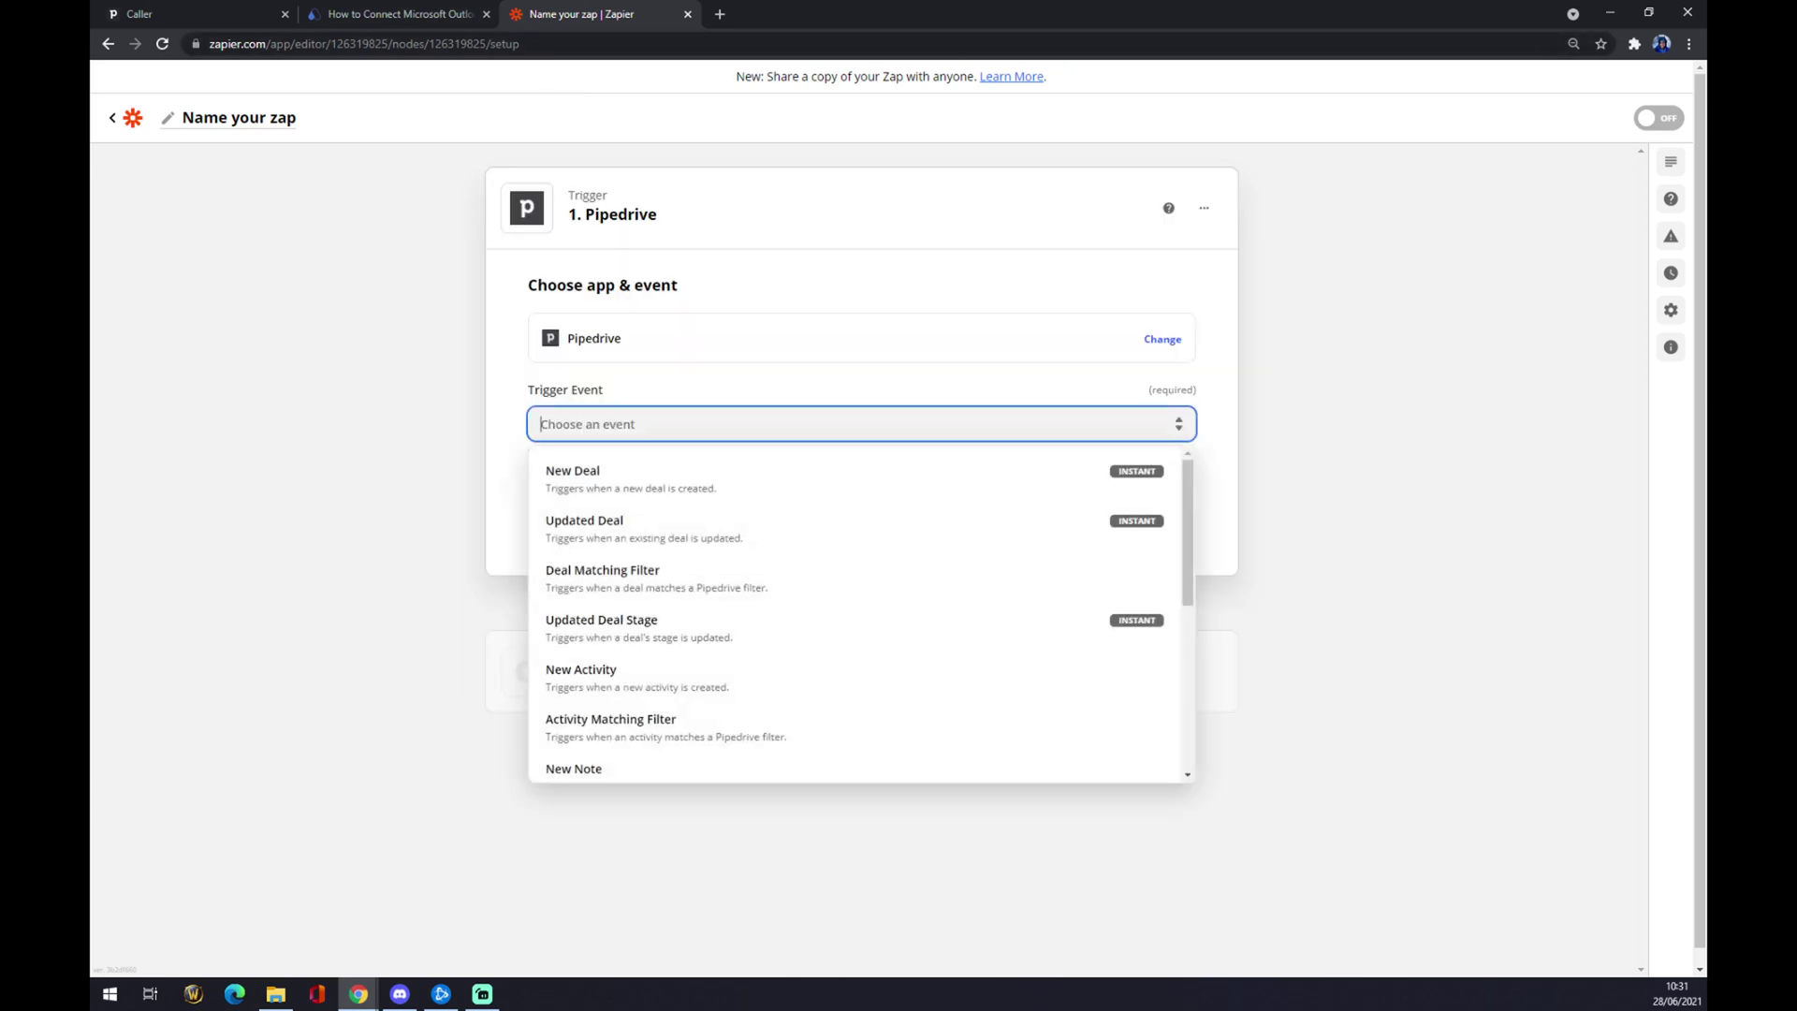
click(632, 474)
click(636, 424)
scroll(682, 649, down, 1)
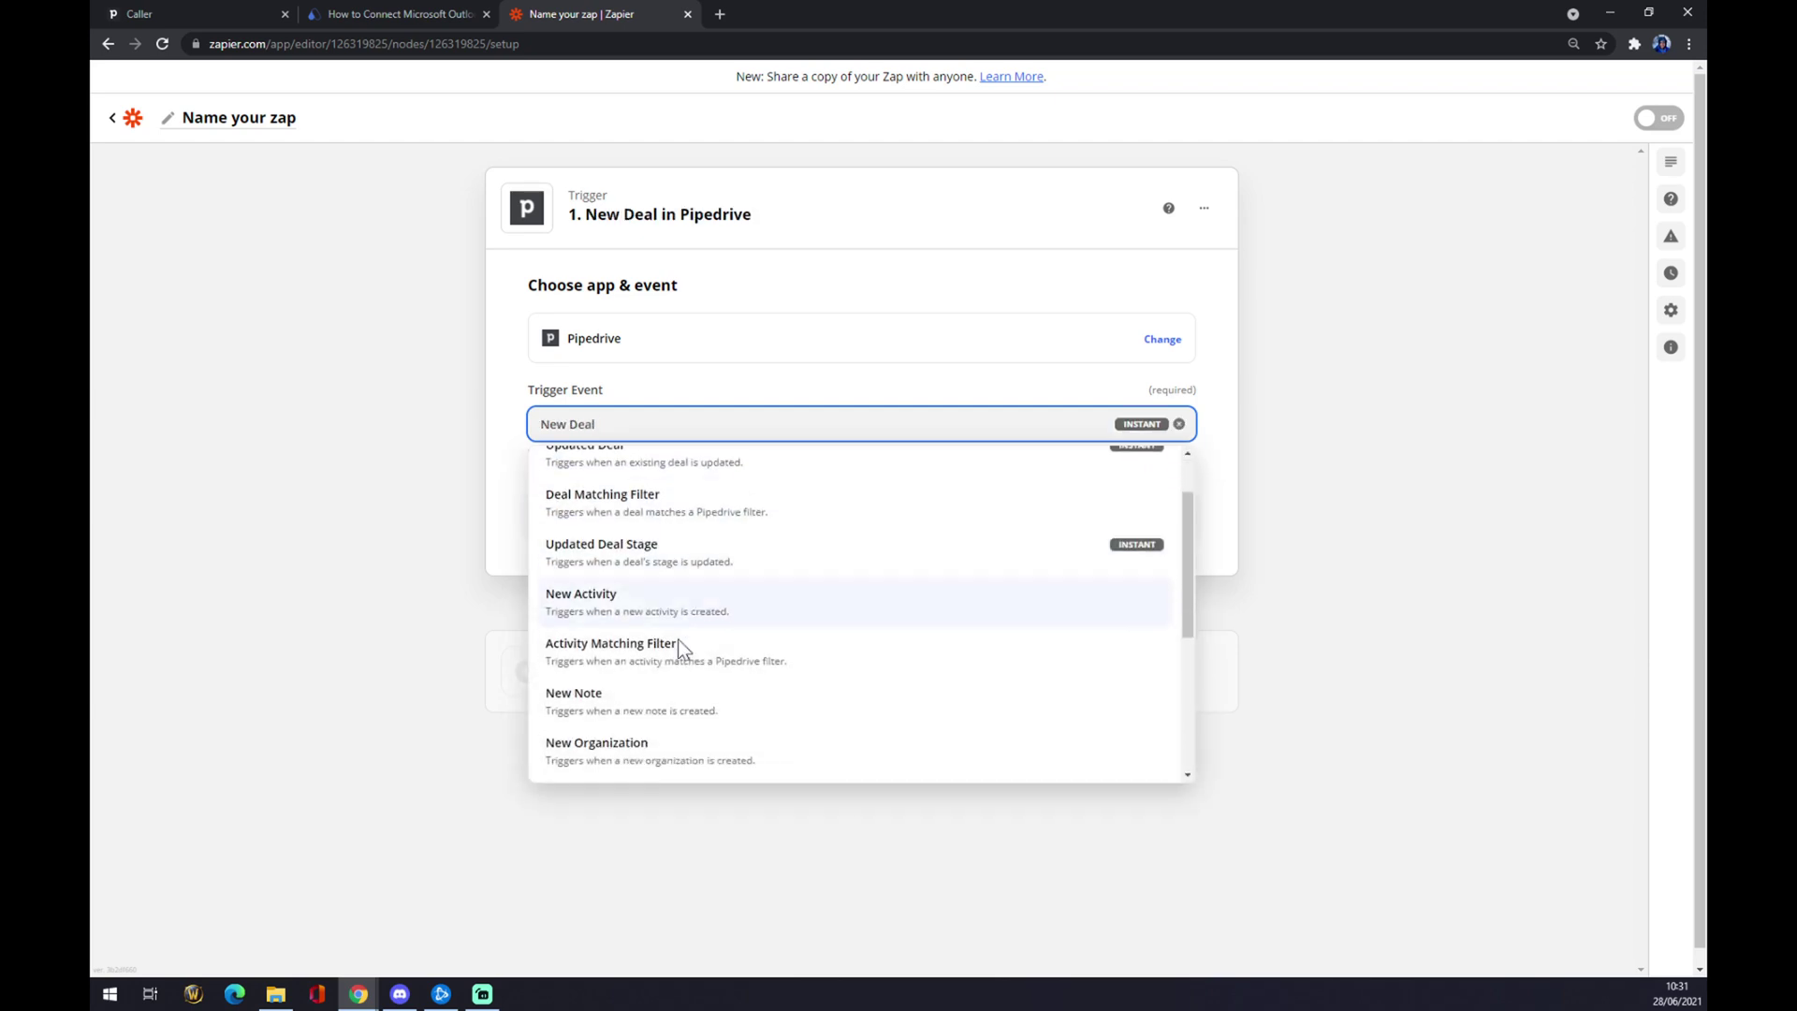
click(622, 610)
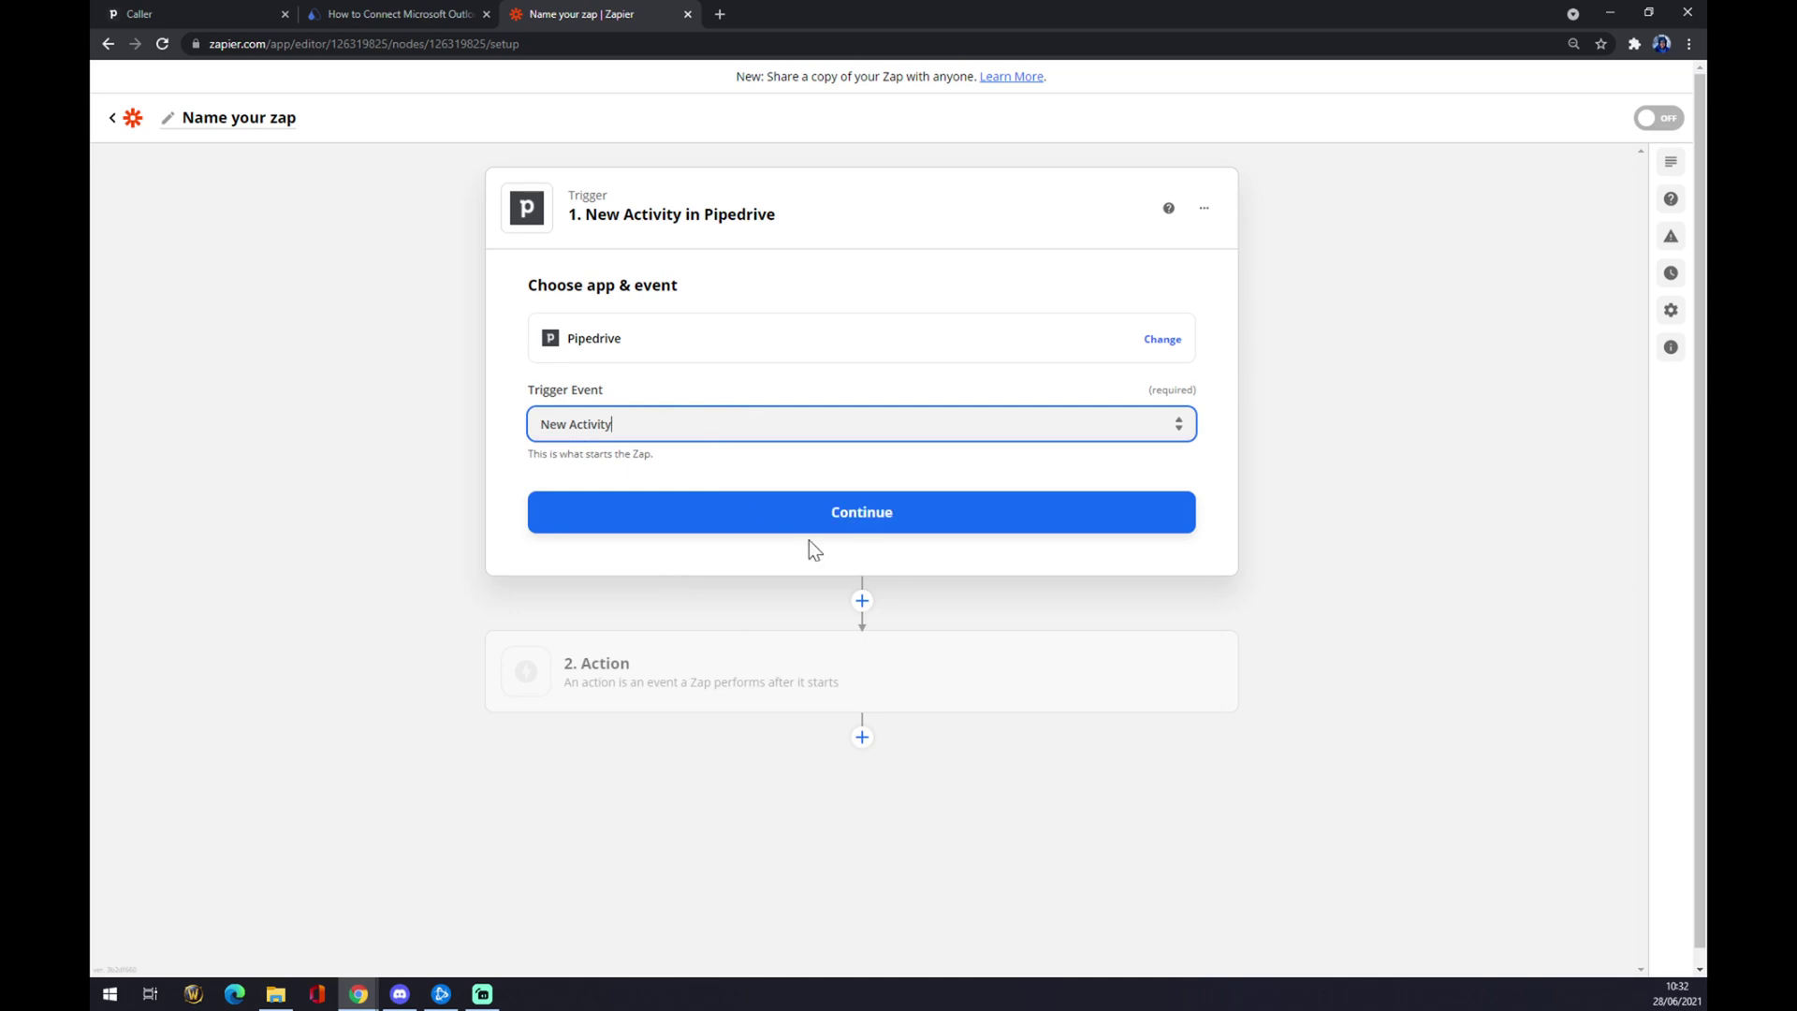
click(813, 530)
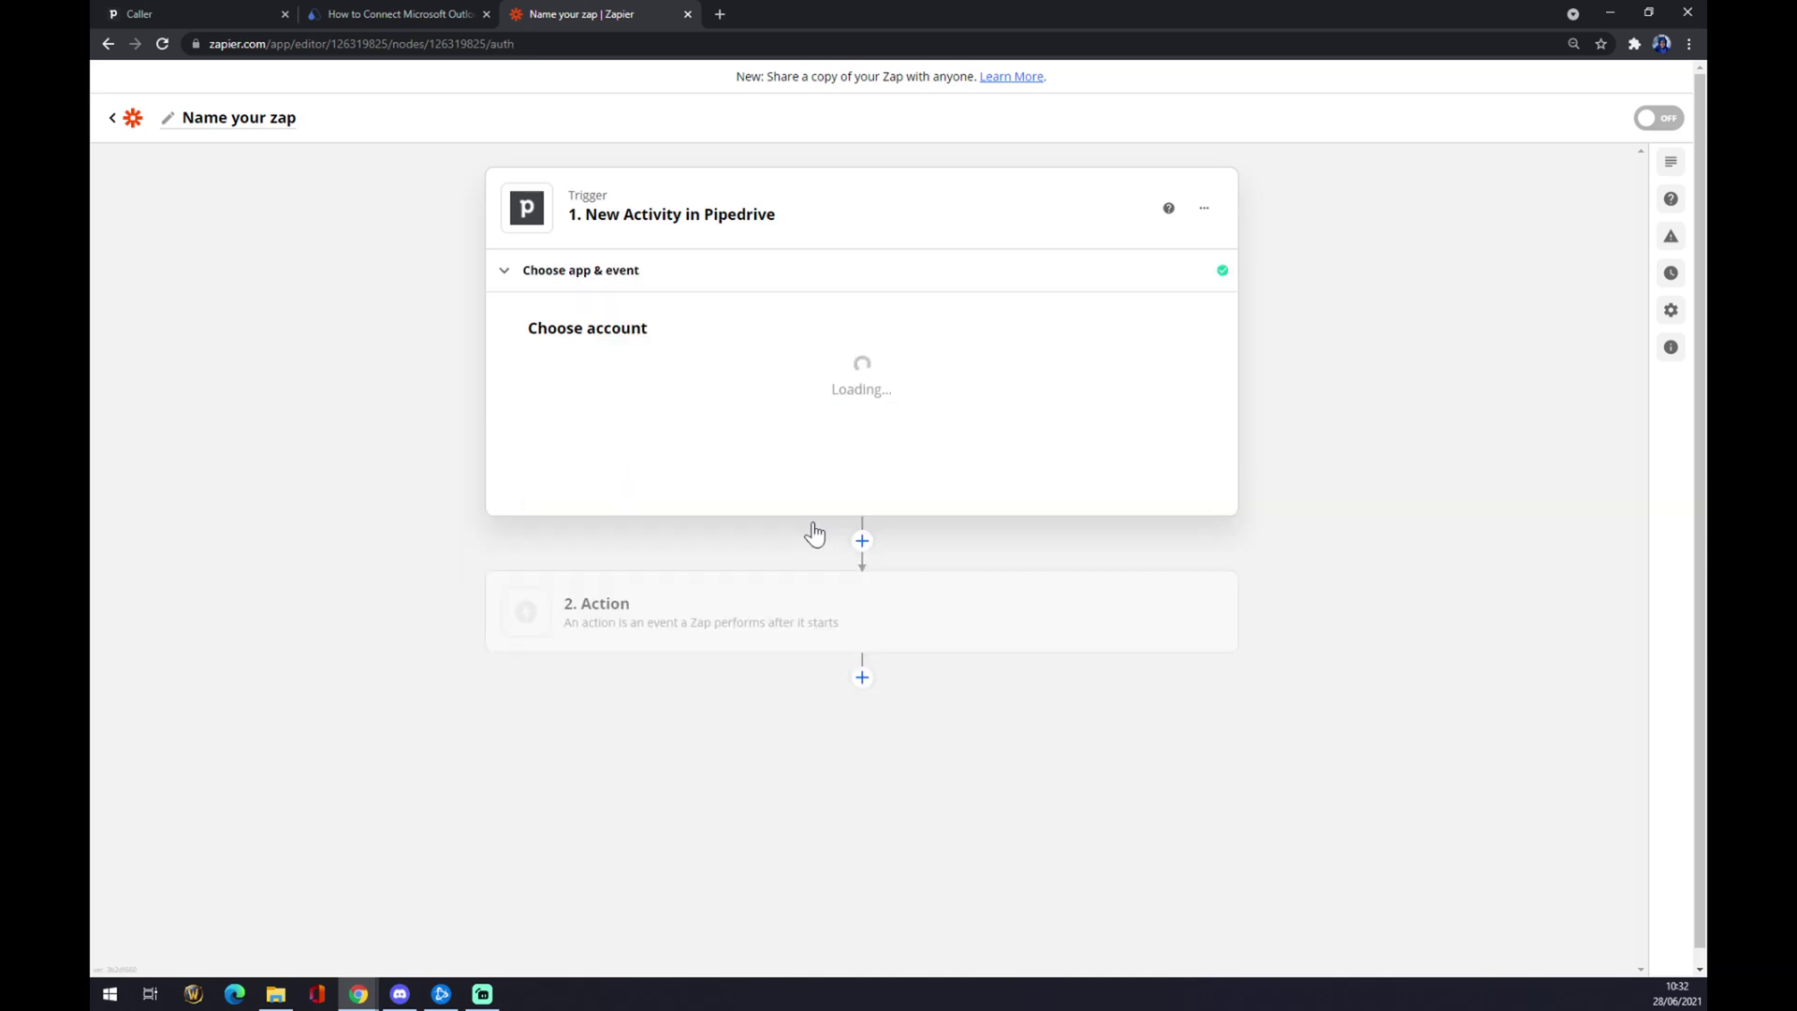
Connect the existing Pipedrive account and continue to the test step.
click(622, 397)
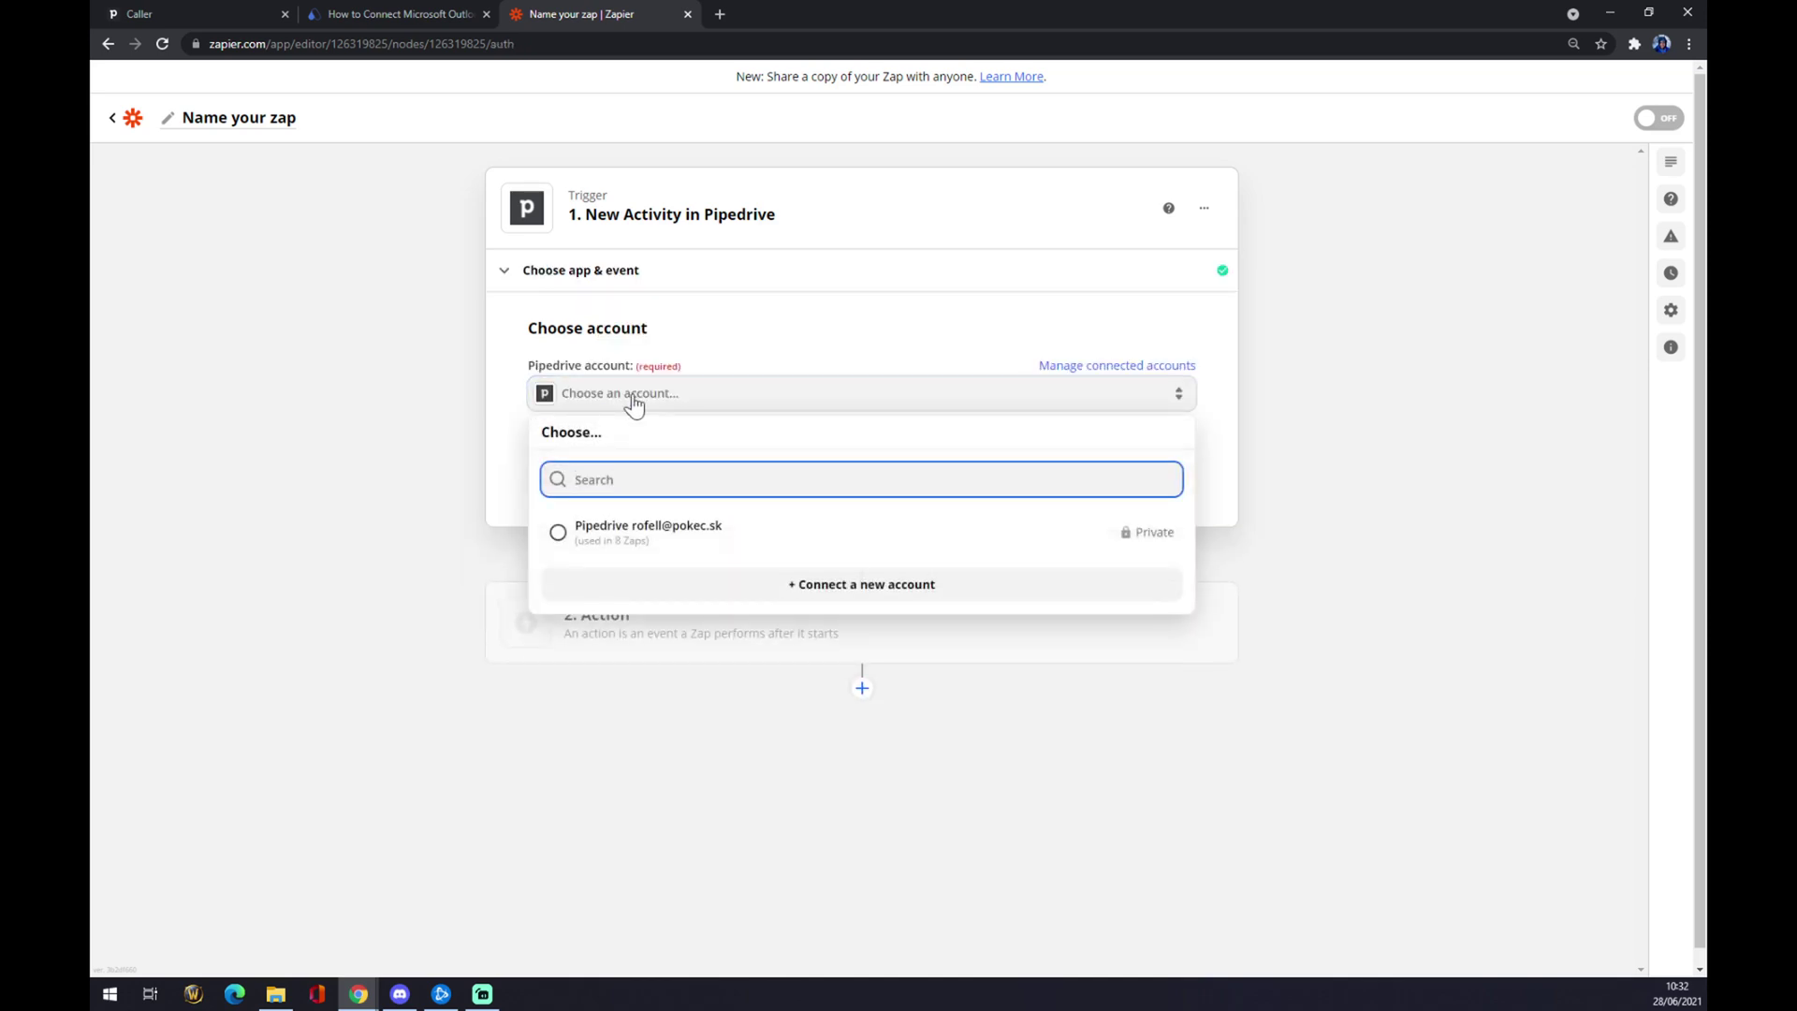
click(670, 532)
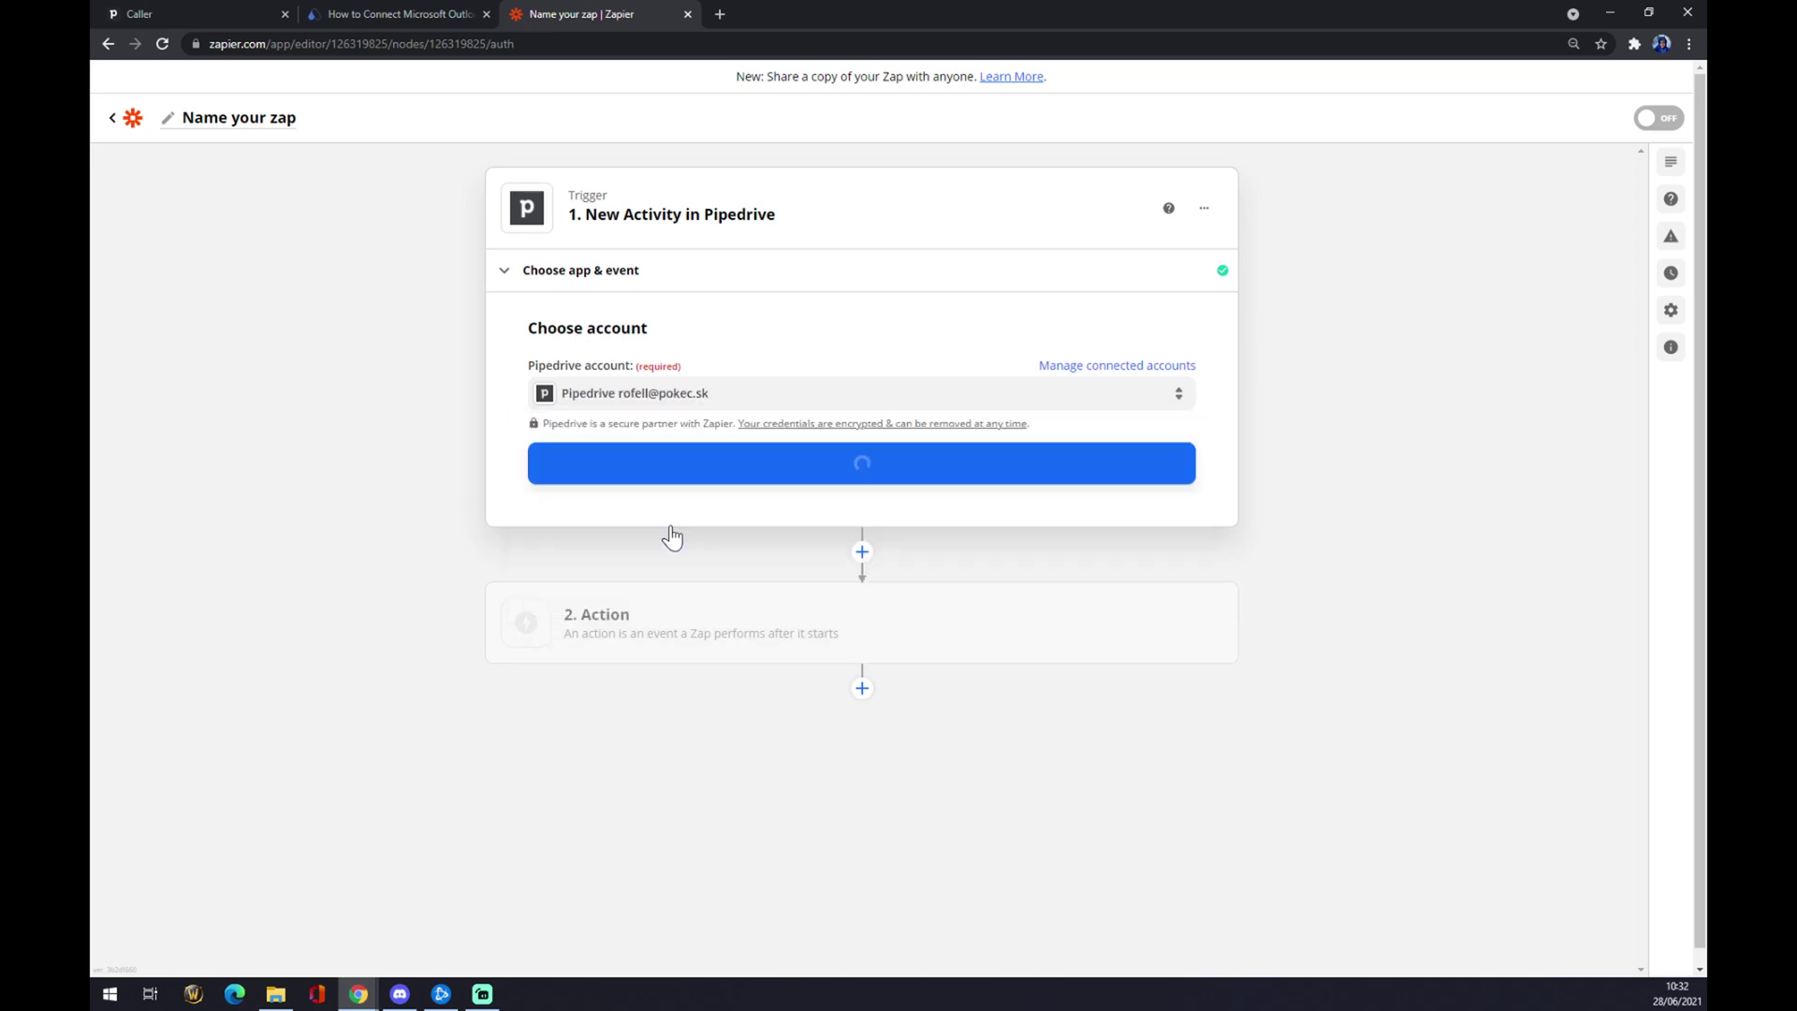
click(858, 470)
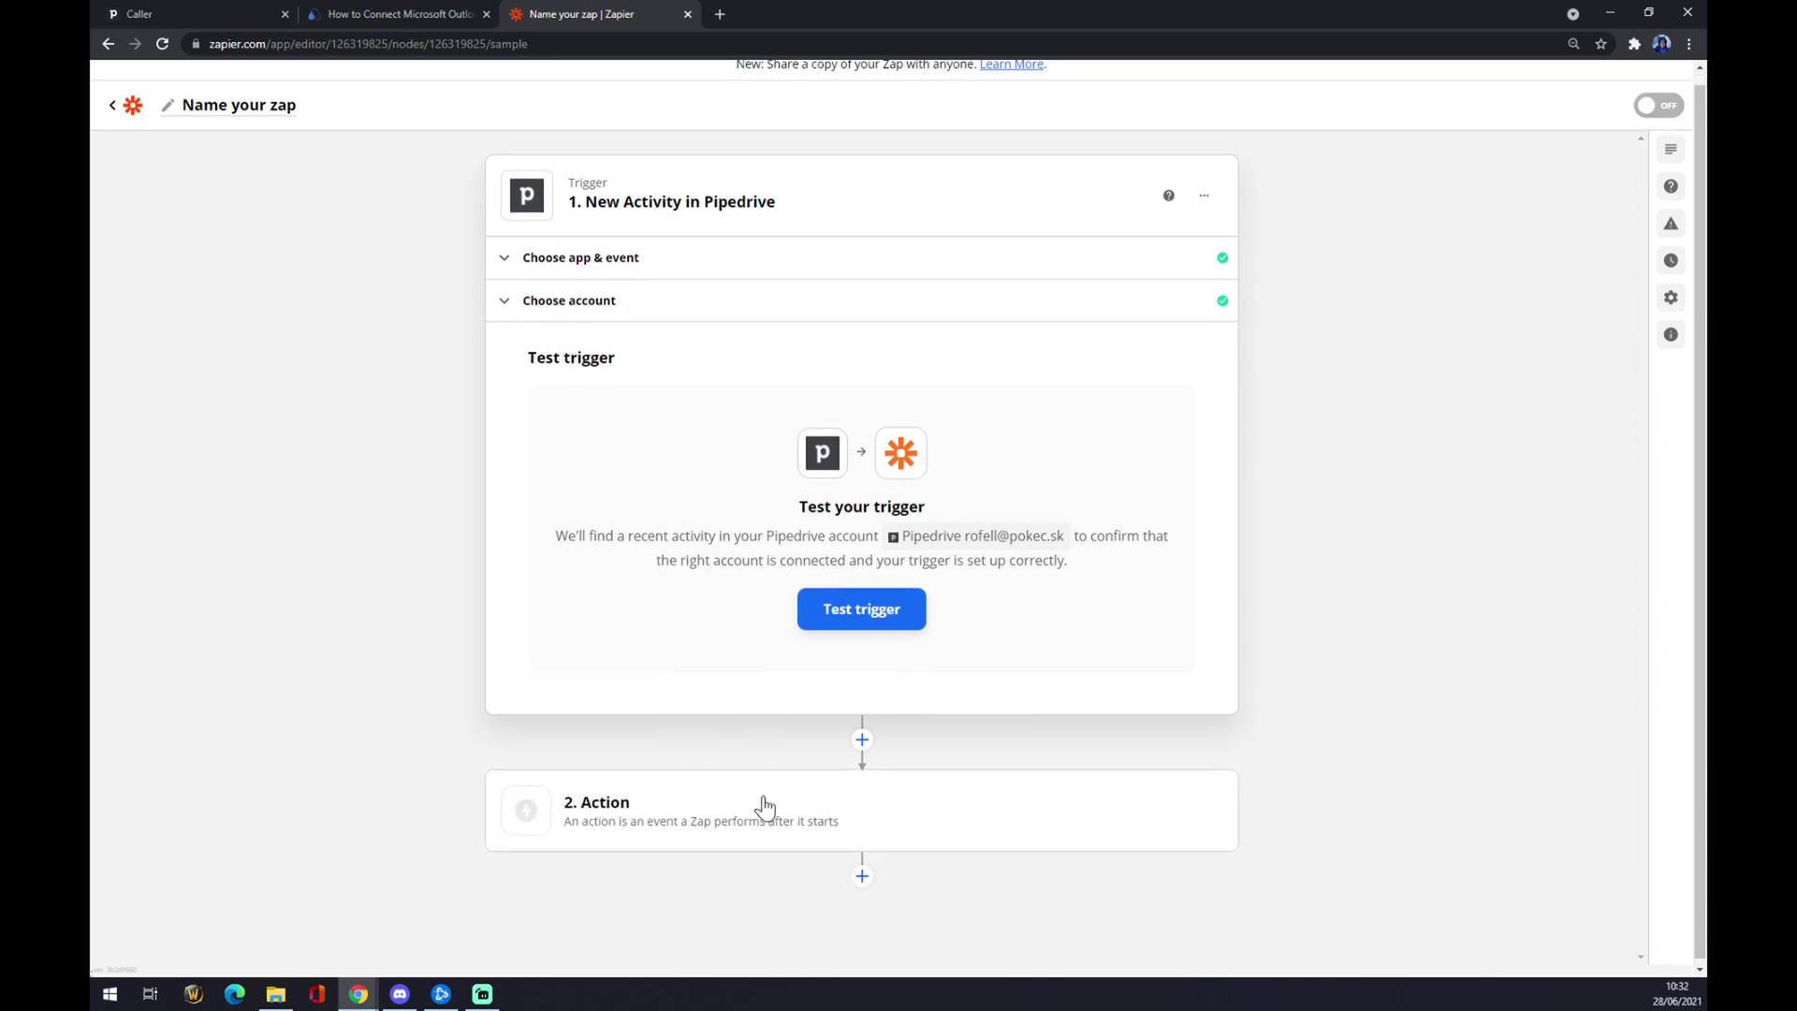
Set the action step to Microsoft Outlook with Update Contact as the action event.
double_click(674, 794)
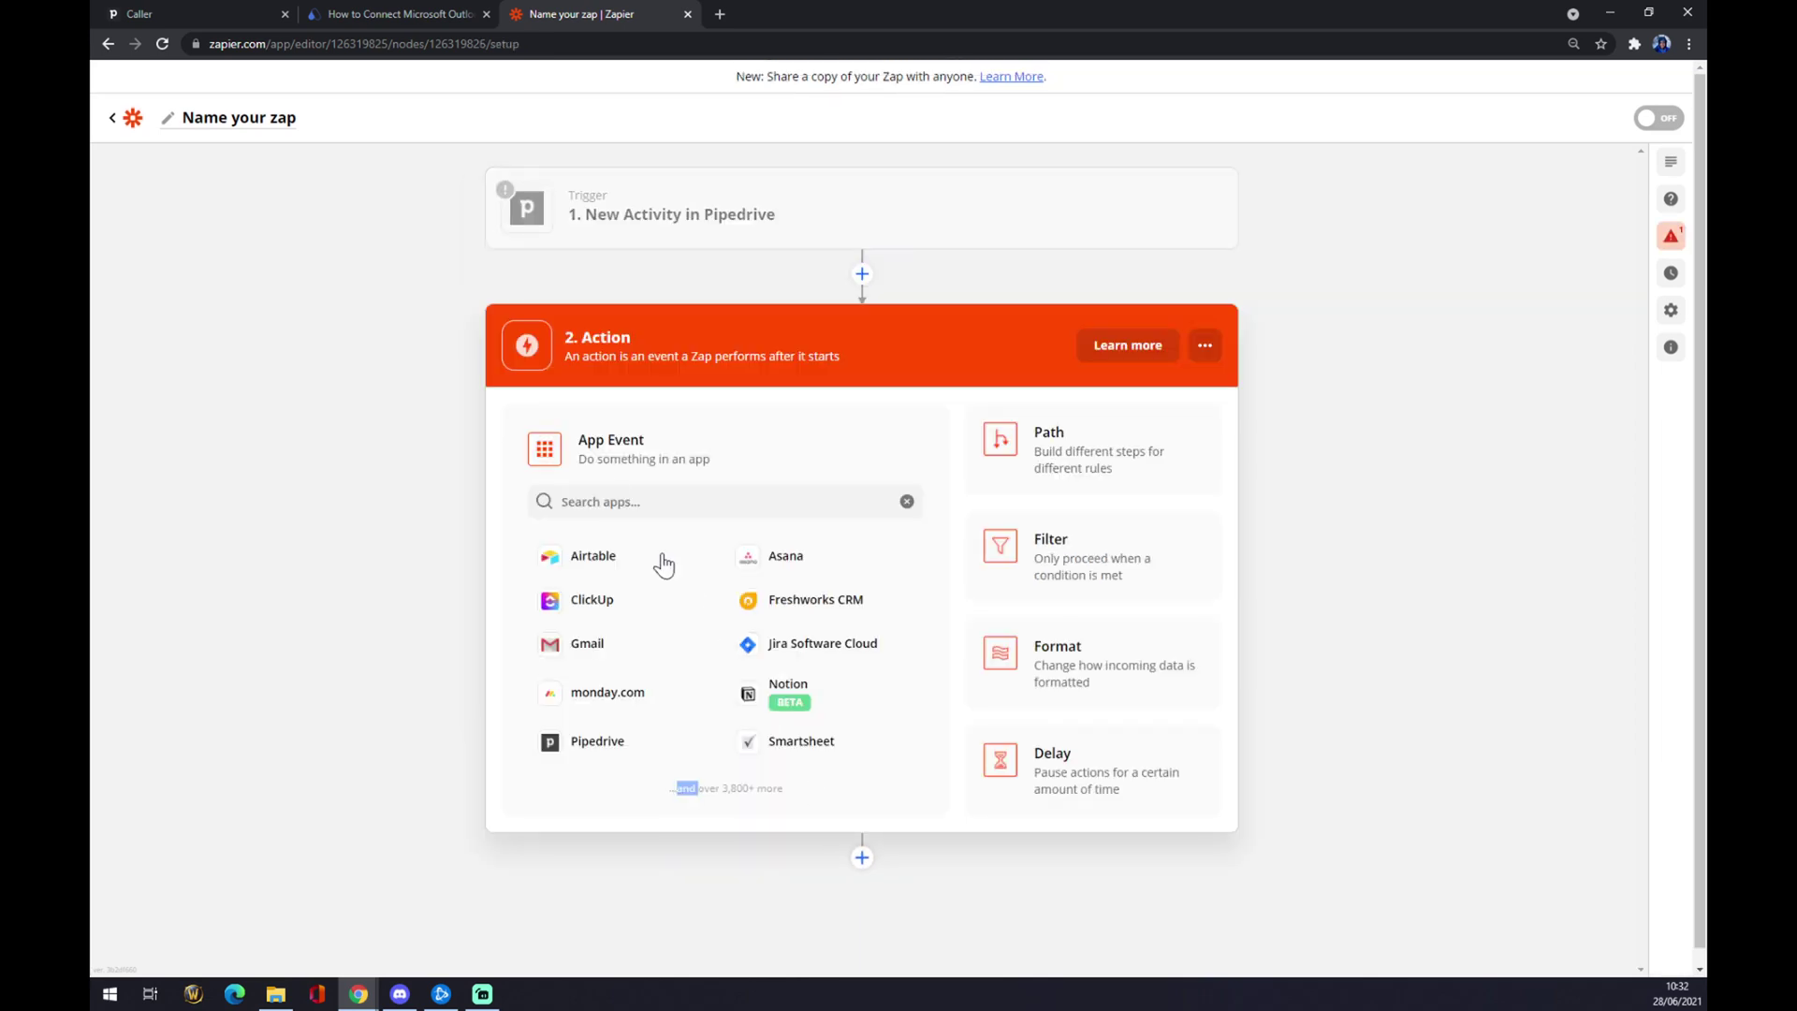
click(549, 497)
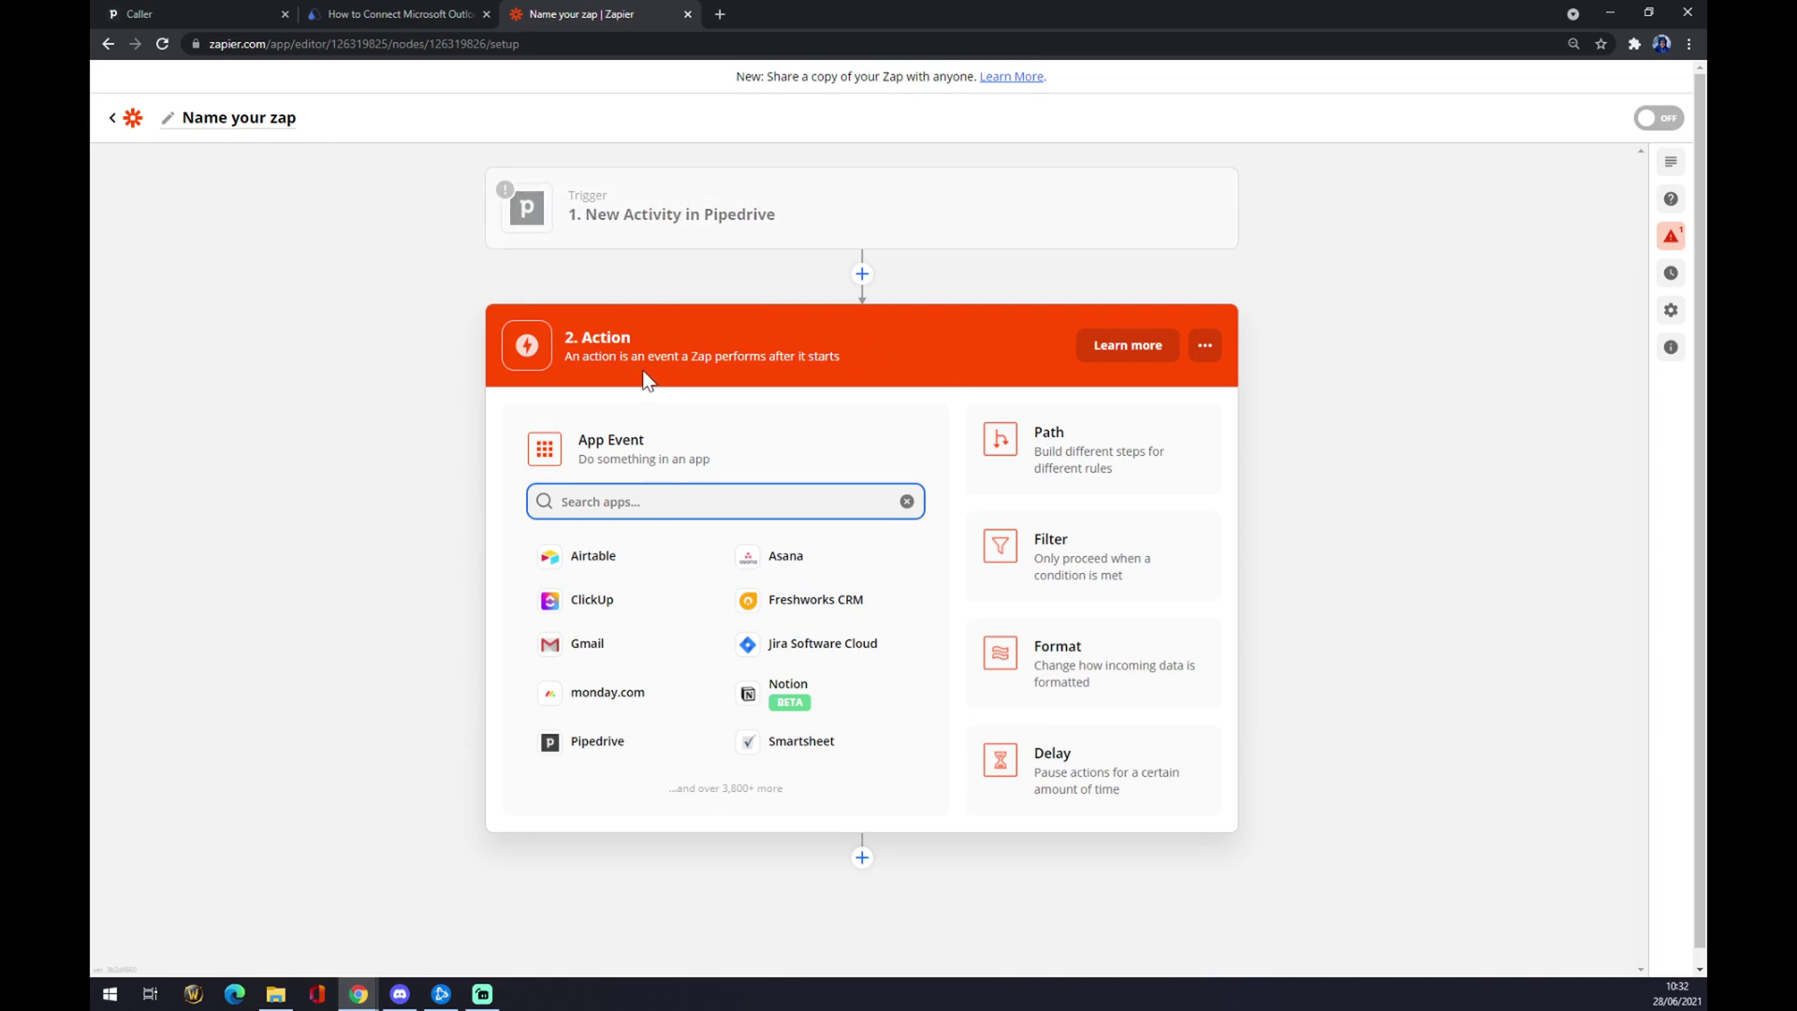
text(outl)
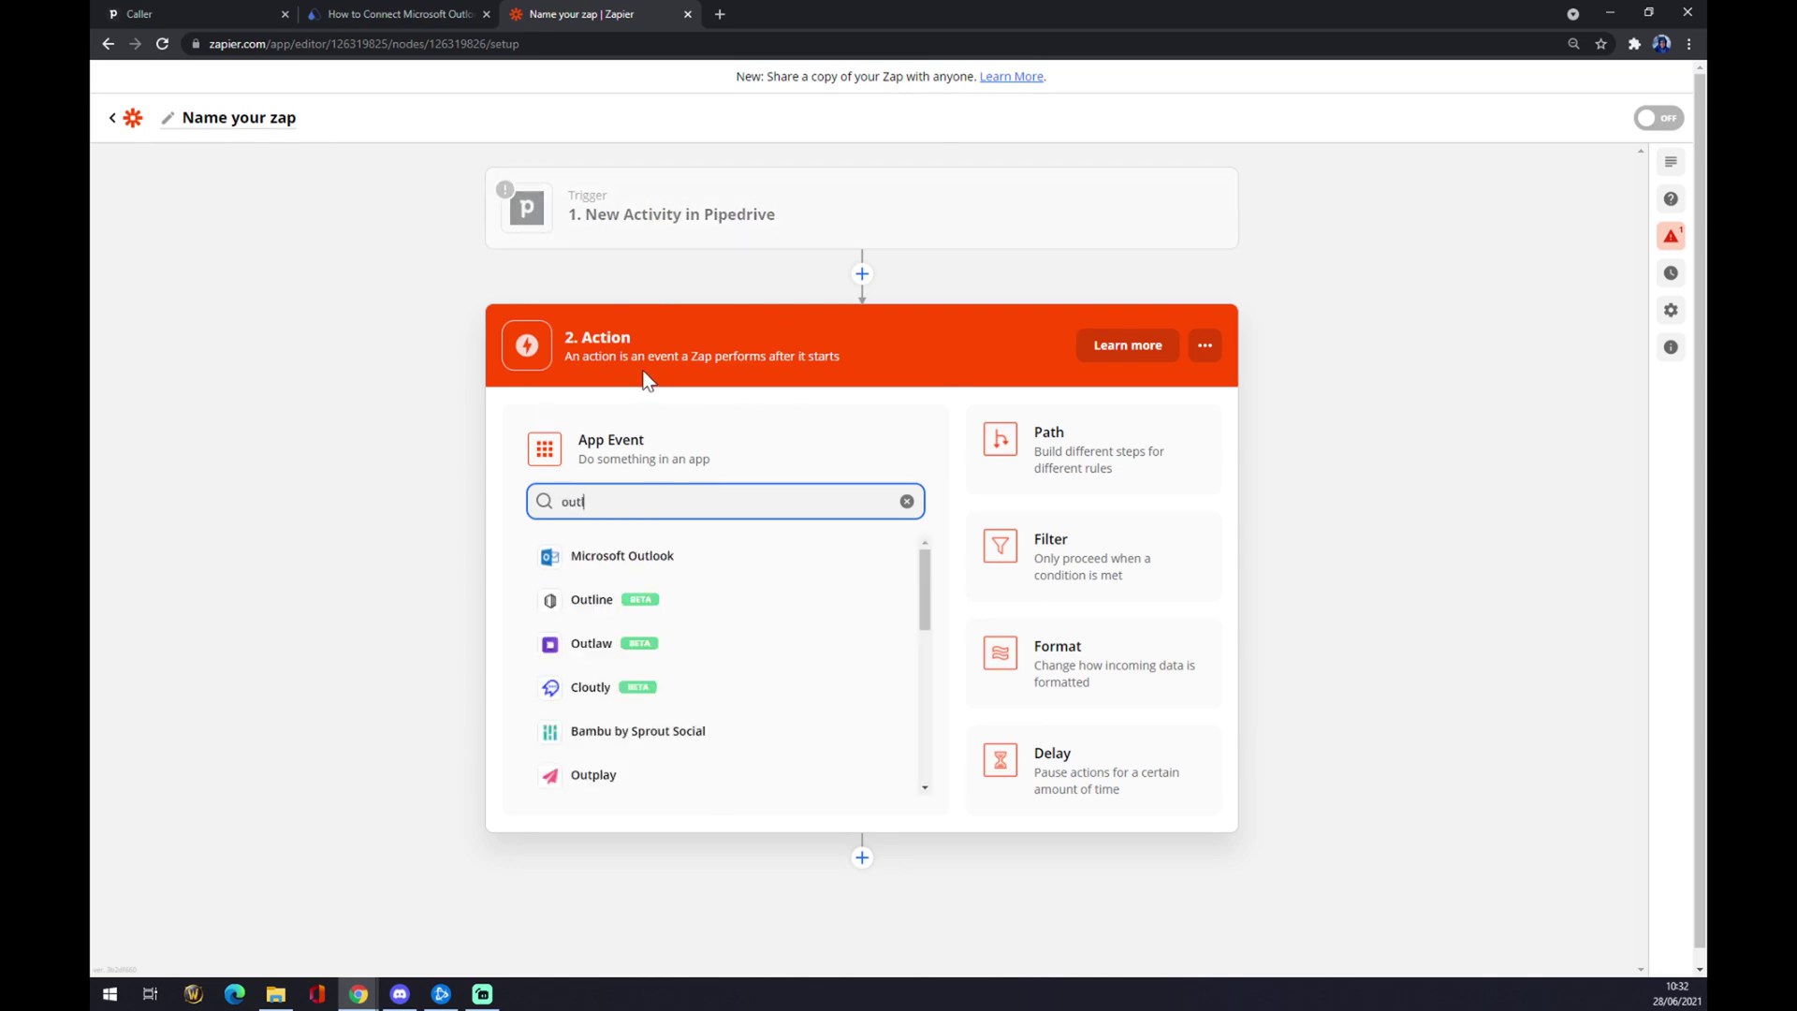
click(584, 557)
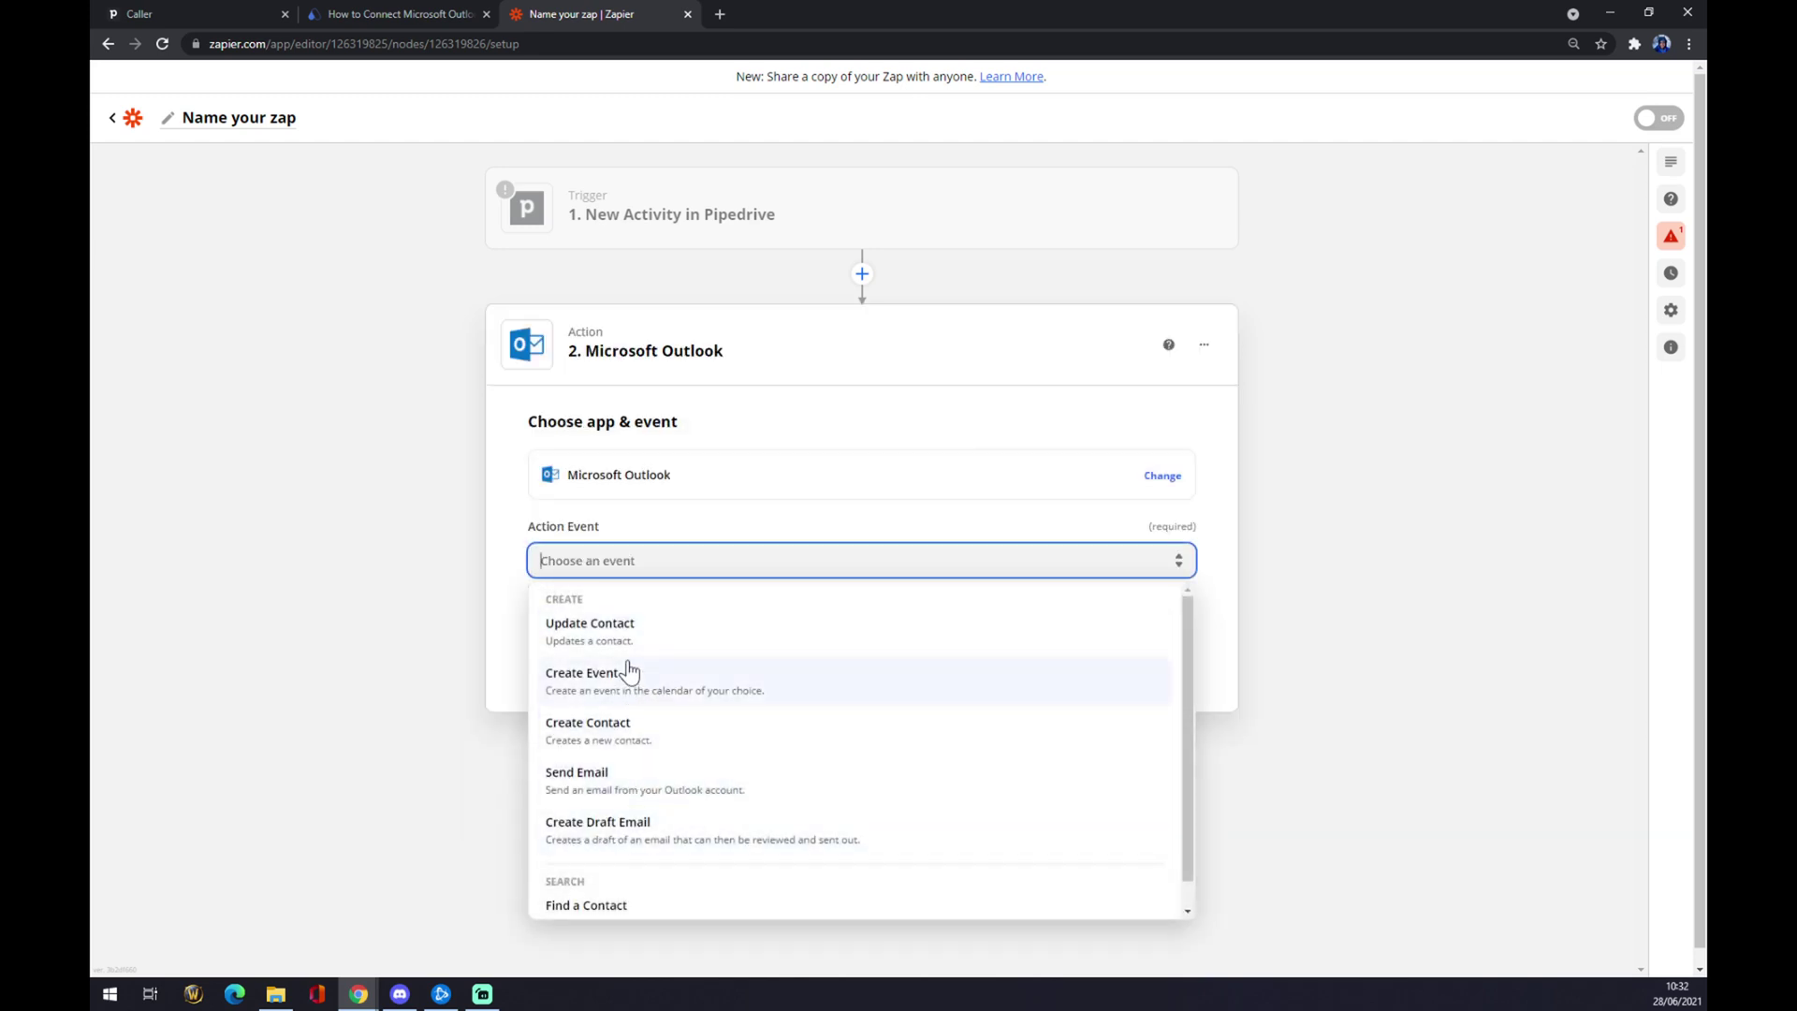
click(637, 646)
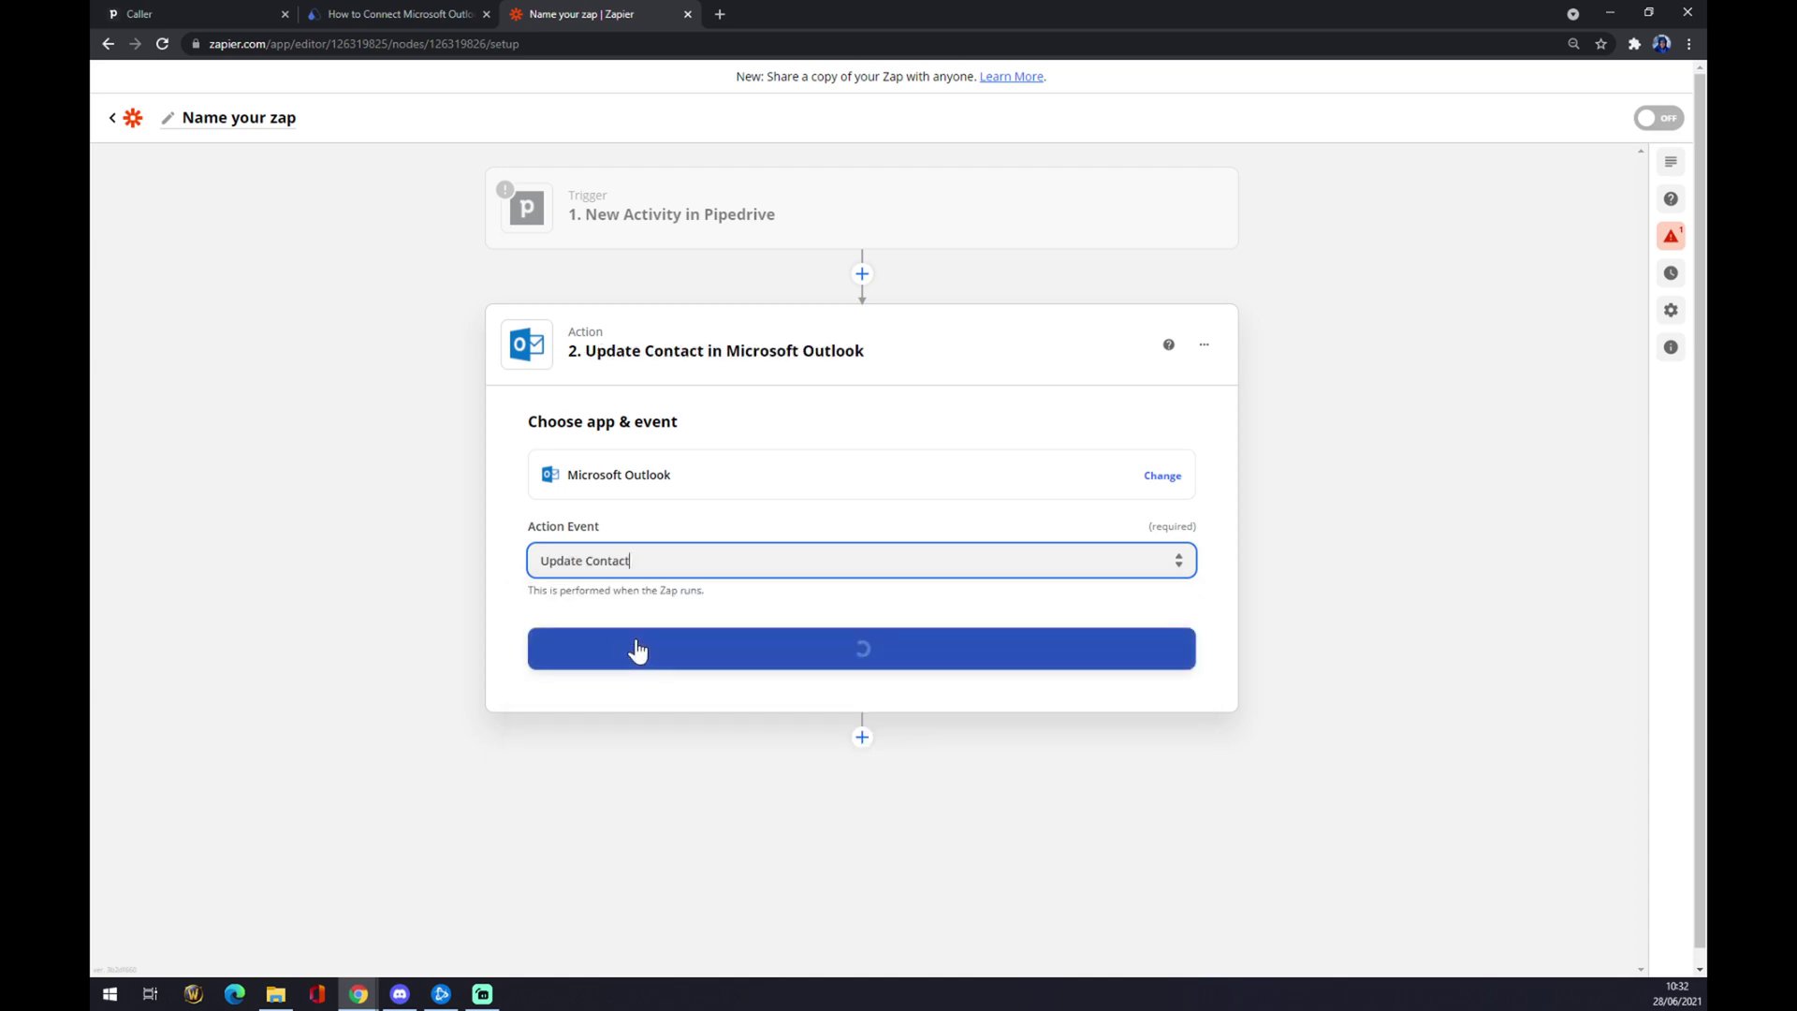
click(770, 647)
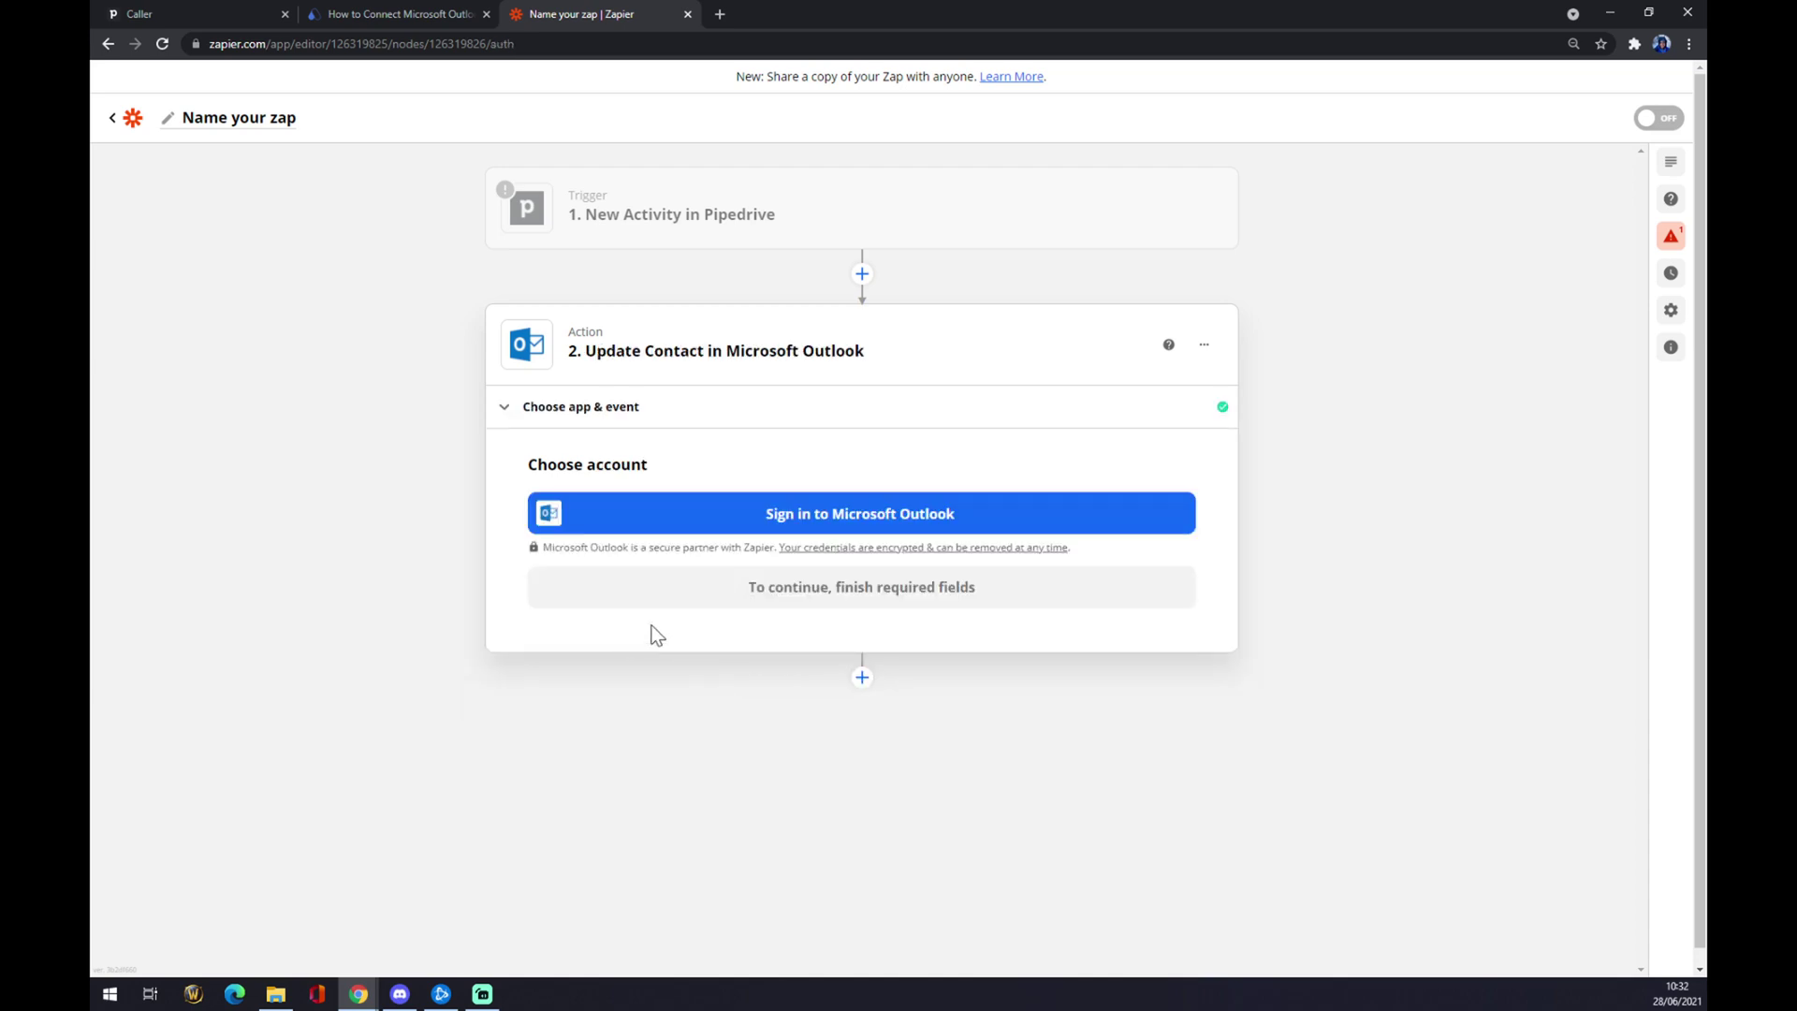